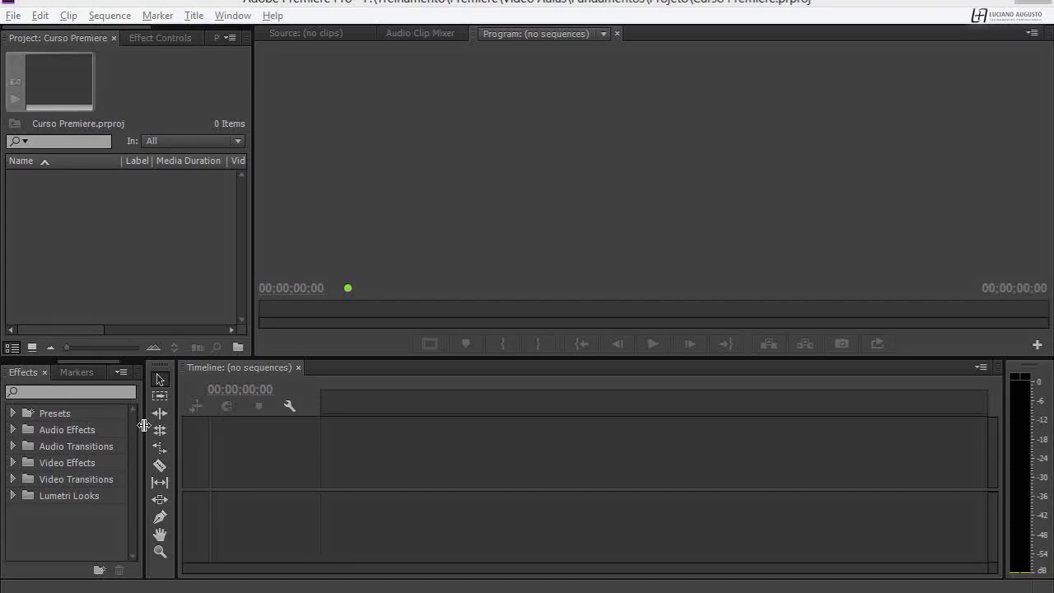
# Widen the lower-left panel and cycle through its tabs to reach the Media Browser.
pyautogui.moveTo(157, 424); pyautogui.dragTo(493, 421)
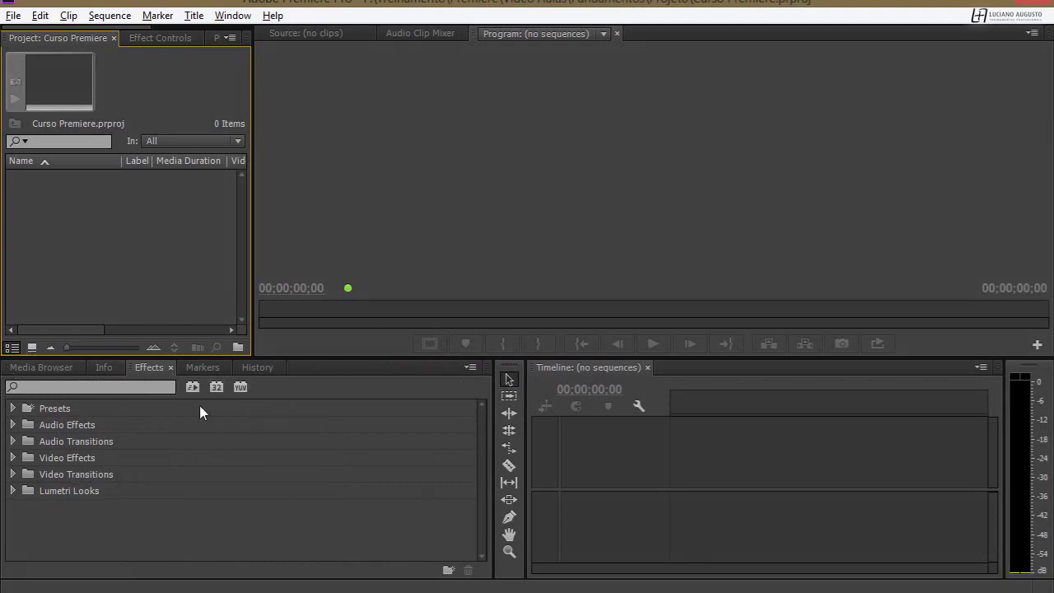
pyautogui.click(189, 365)
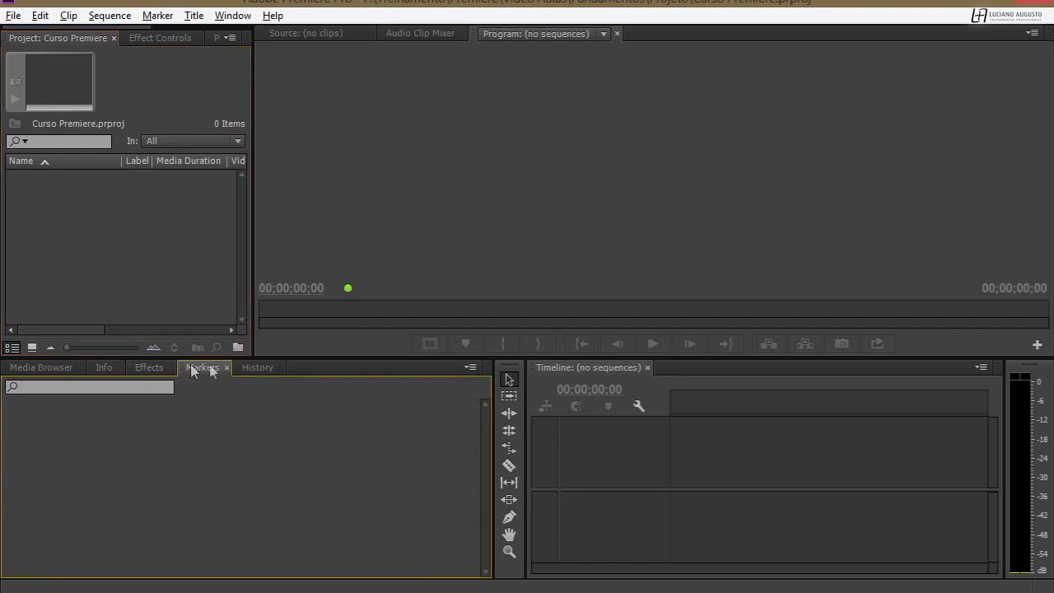
pyautogui.click(254, 367)
pyautogui.click(202, 368)
pyautogui.click(161, 368)
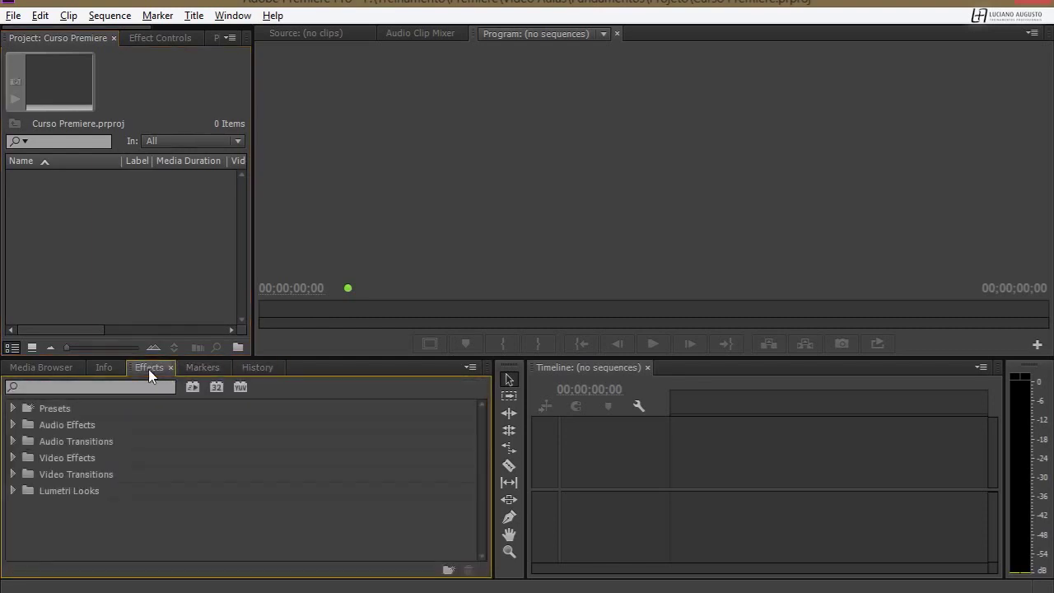
pyautogui.click(111, 368)
pyautogui.click(50, 367)
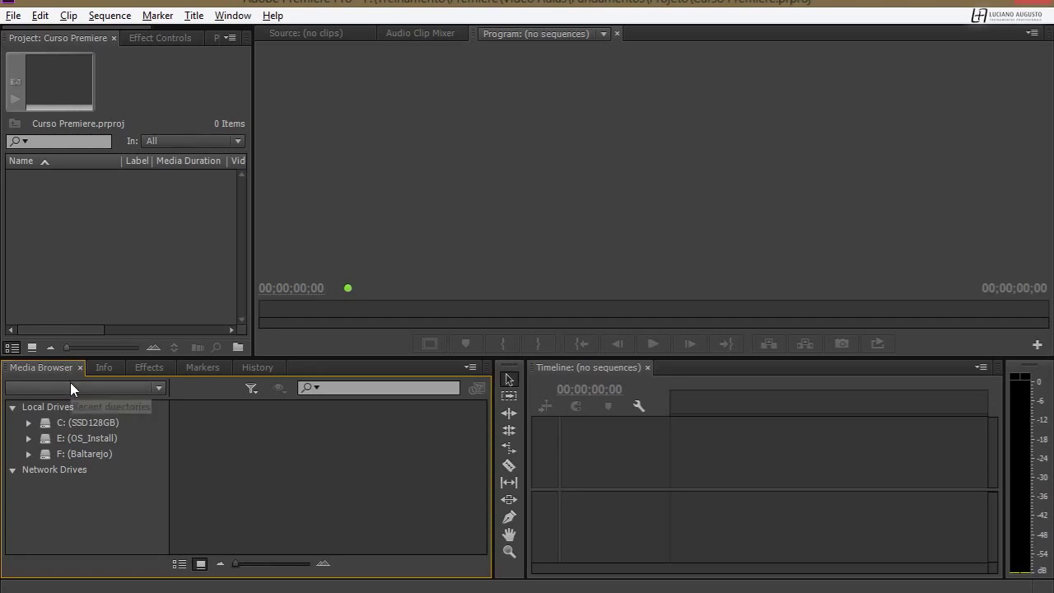
# Jump the Media Browser to the Home Directory, then show drive C: (SSD128GB) contents.
pyautogui.click(46, 386)
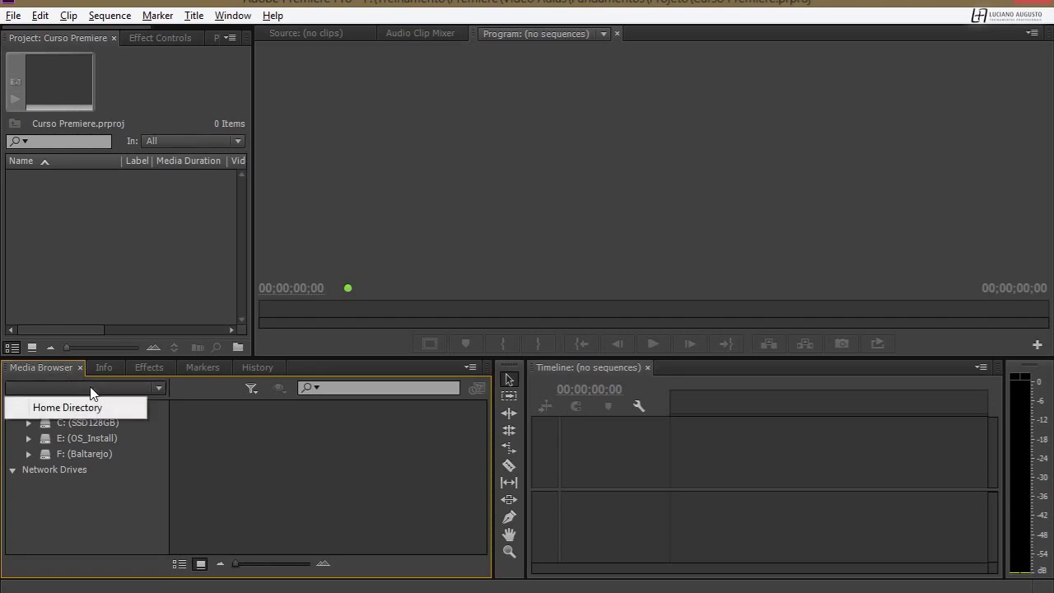
pyautogui.click(64, 408)
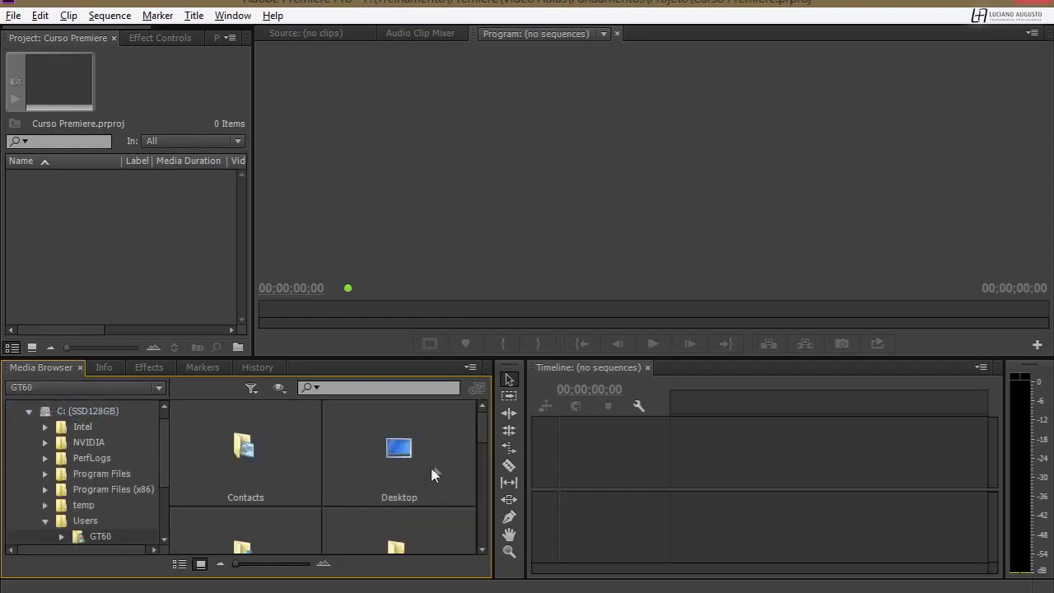
pyautogui.moveTo(482, 442)
pyautogui.mouseDown()
pyautogui.moveTo(476, 536)
pyautogui.moveTo(476, 422)
pyautogui.mouseUp()
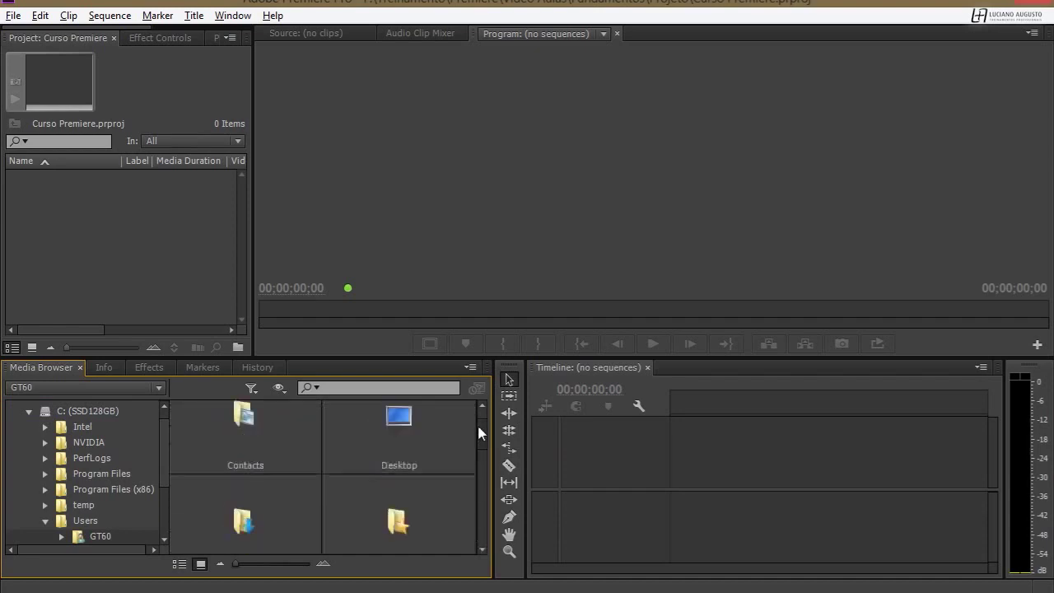
pyautogui.click(49, 409)
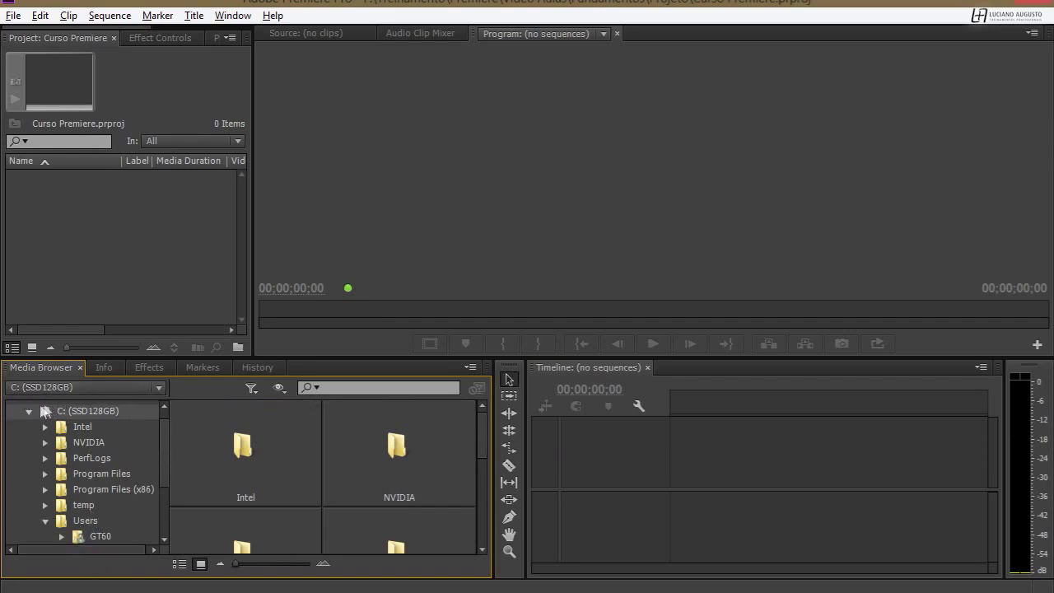
# Collapse drive C:, expand drive F: and show the Treinamento folder.
pyautogui.click(30, 410)
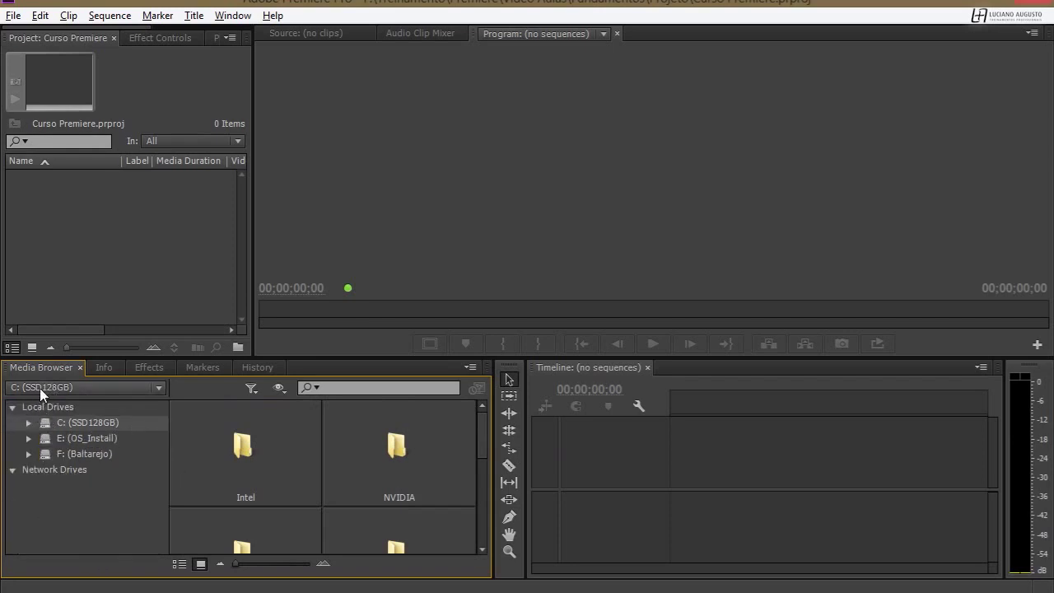
pyautogui.click(39, 388)
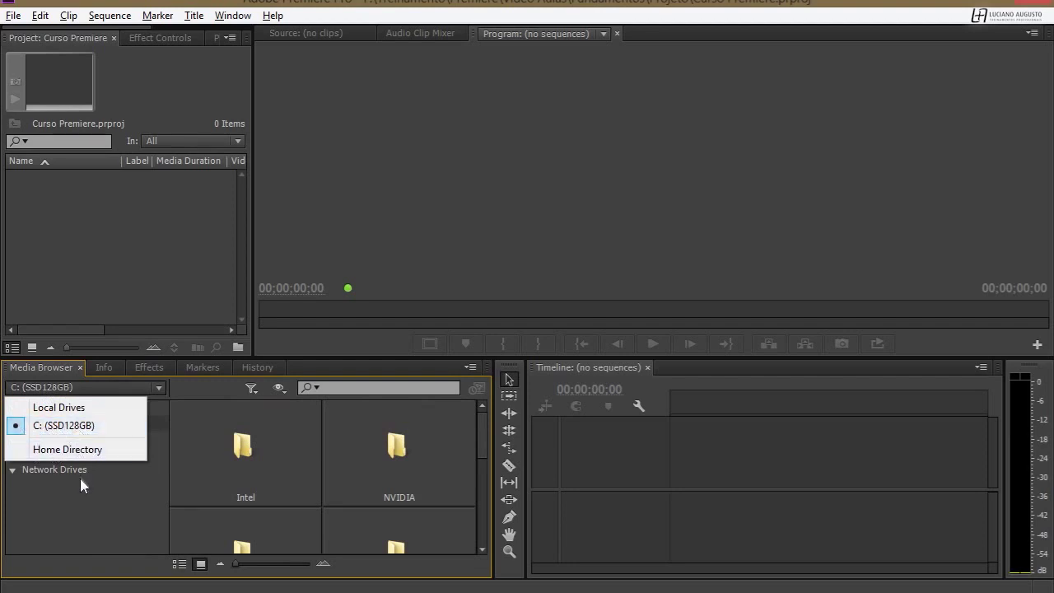
pyautogui.click(74, 501)
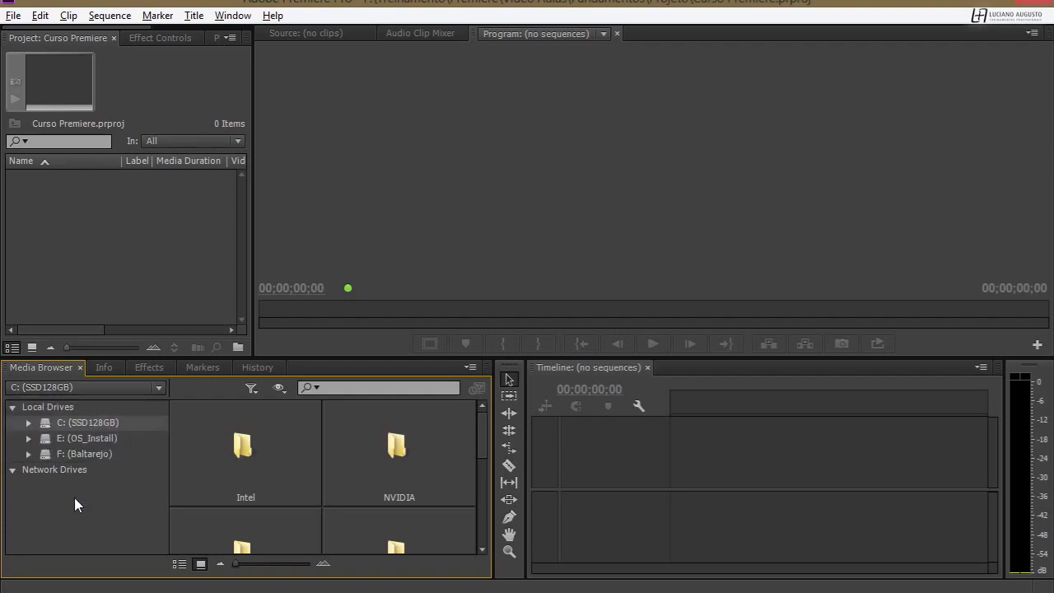
pyautogui.click(54, 450)
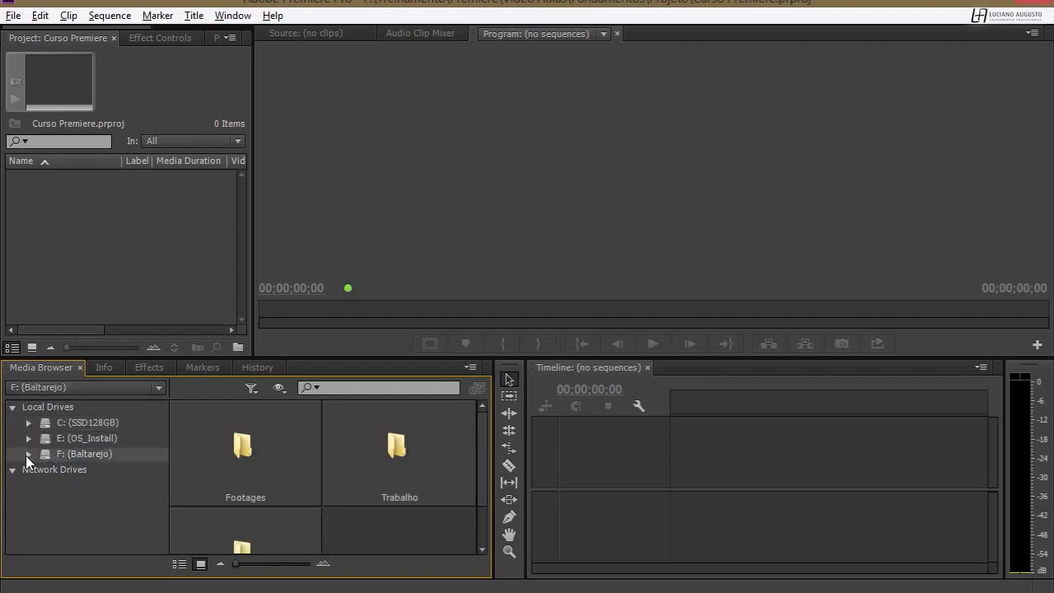
pyautogui.click(25, 455)
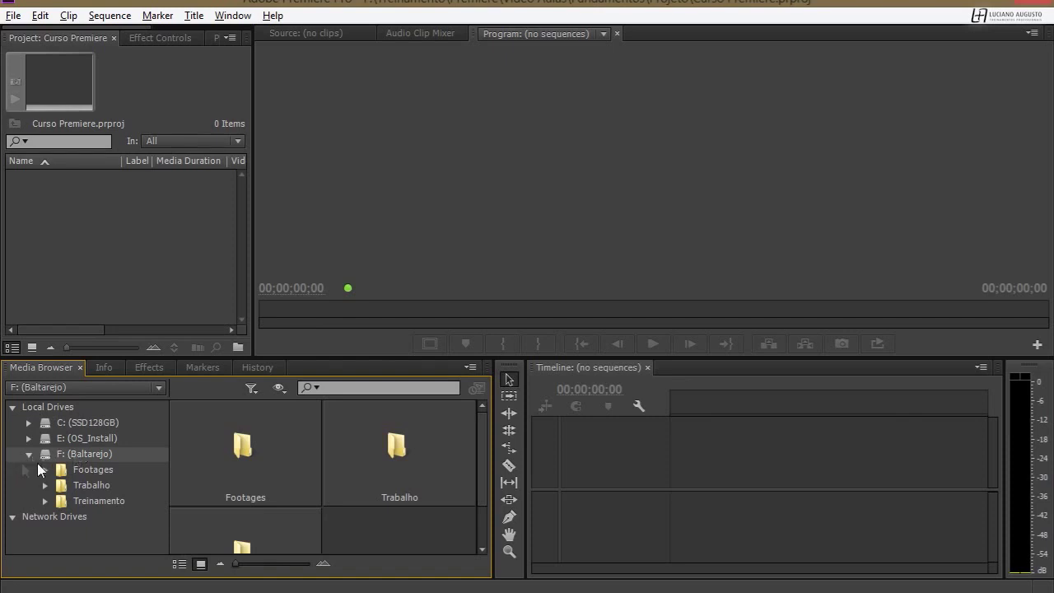
pyautogui.click(108, 502)
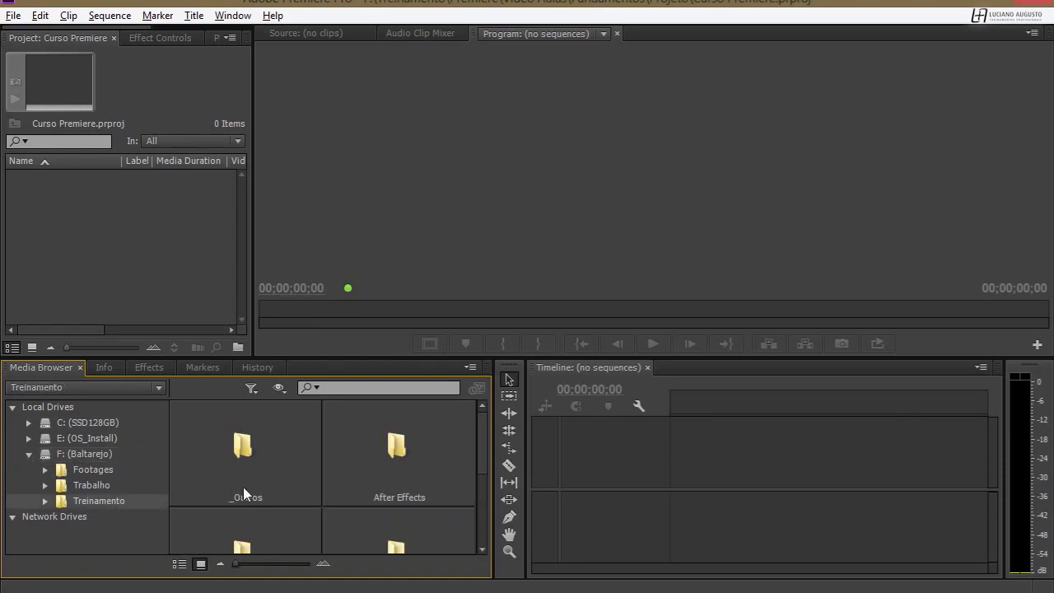
pyautogui.scroll(-3, 247, 490)
# Open Premiere > Video Aulas > Fundamentos and select its Audio folder.
pyautogui.doubleClick(393, 486)
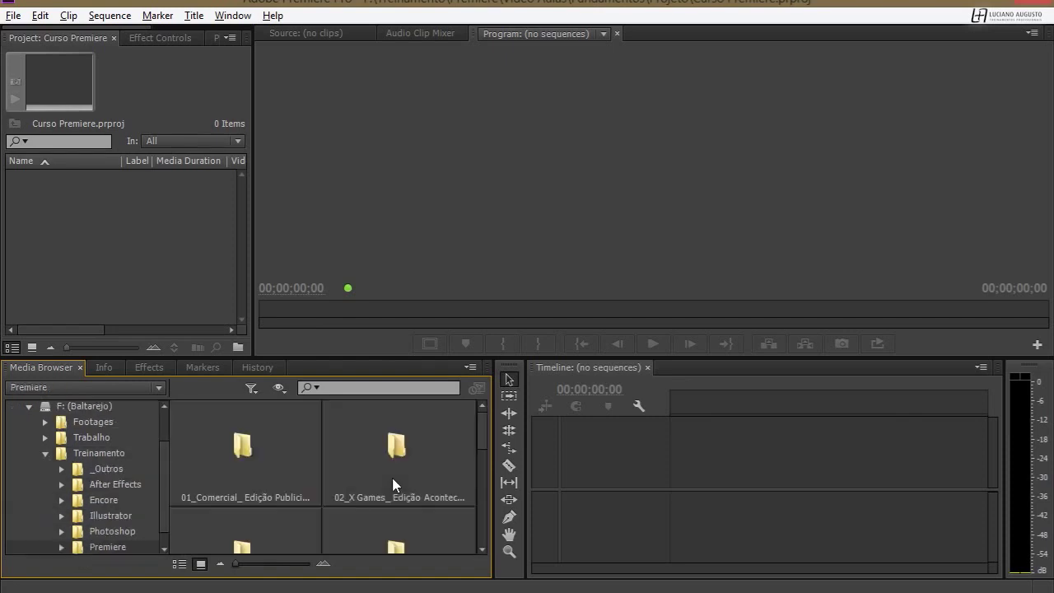
pyautogui.scroll(-5, 348, 483)
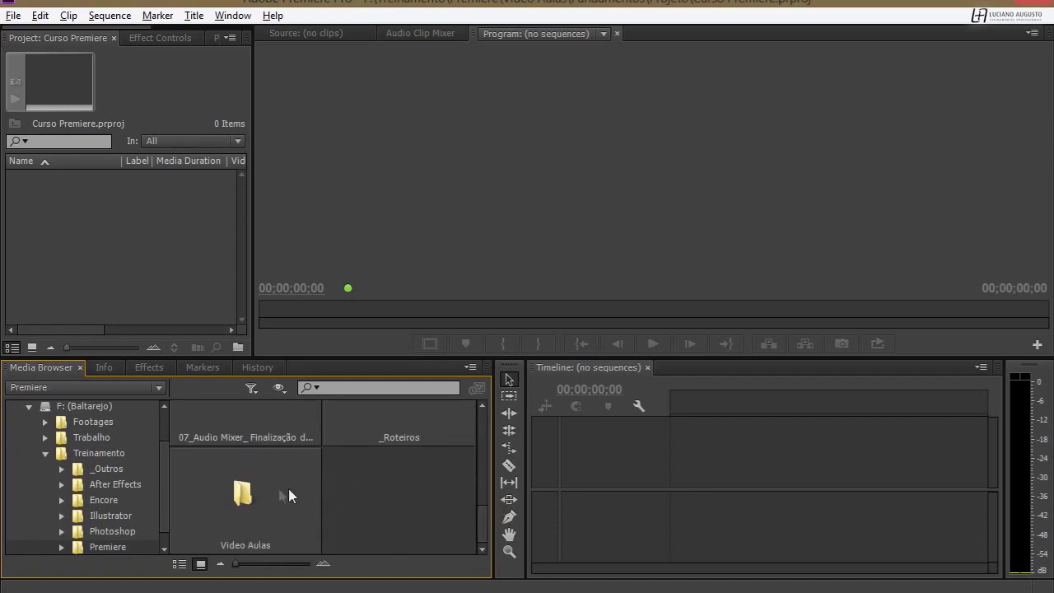
pyautogui.doubleClick(257, 491)
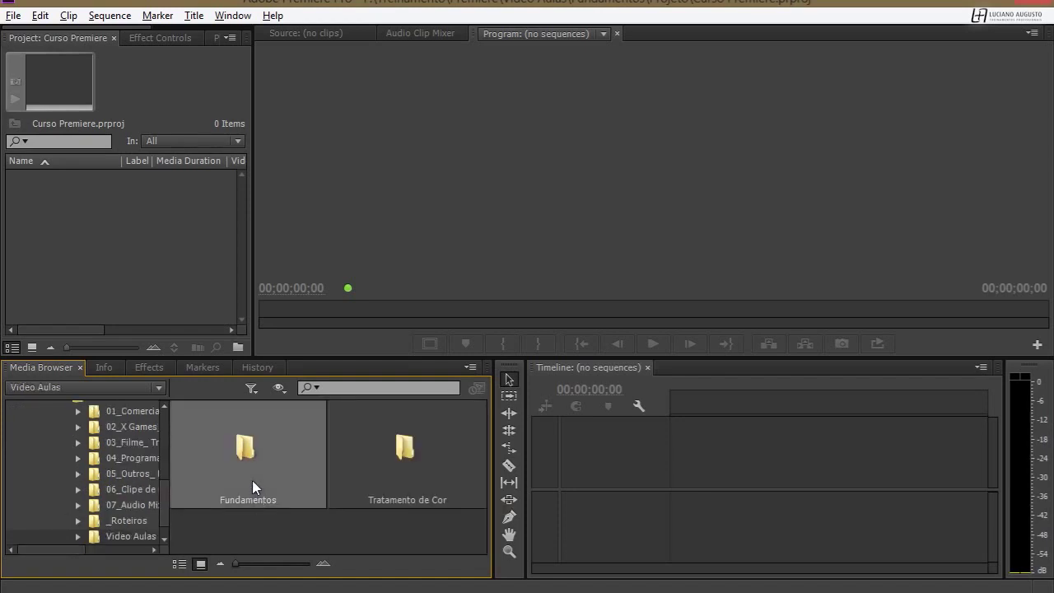
pyautogui.doubleClick(252, 480)
pyautogui.scroll(-1, 354, 453)
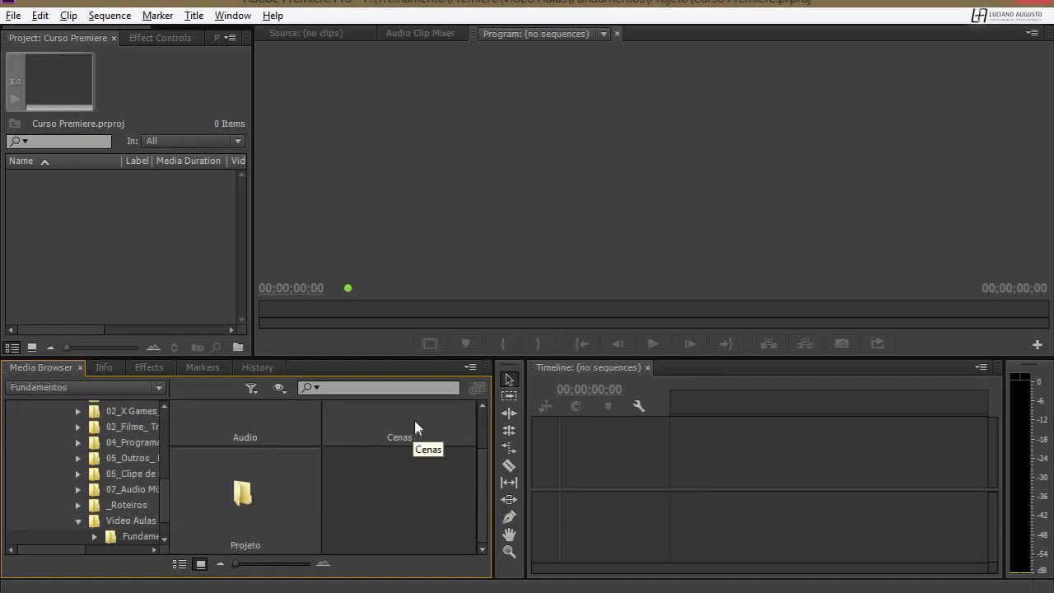
pyautogui.scroll(1, 352, 440)
pyautogui.click(247, 453)
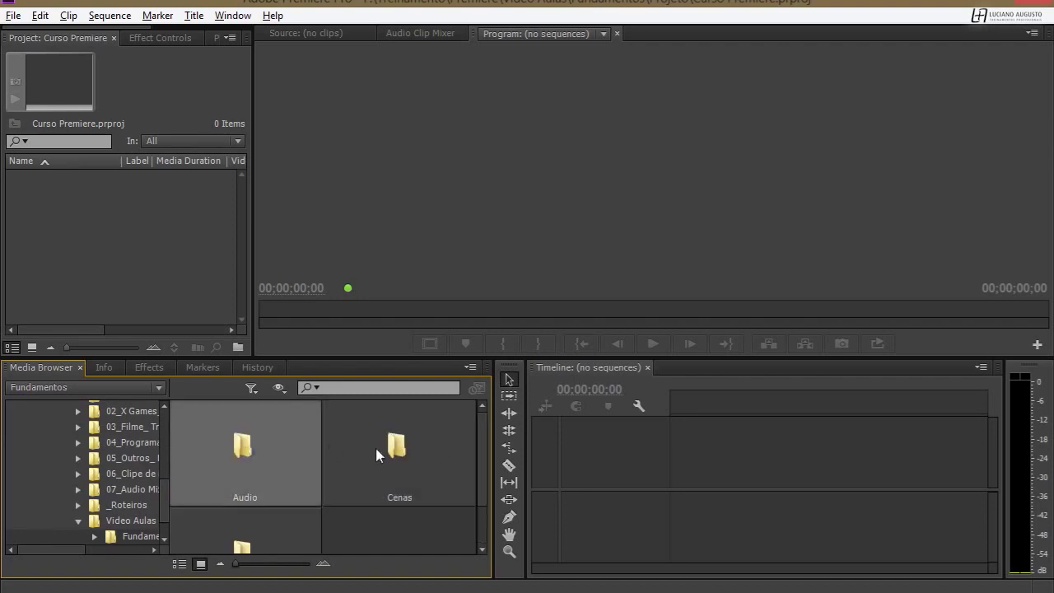
pyautogui.click(376, 448)
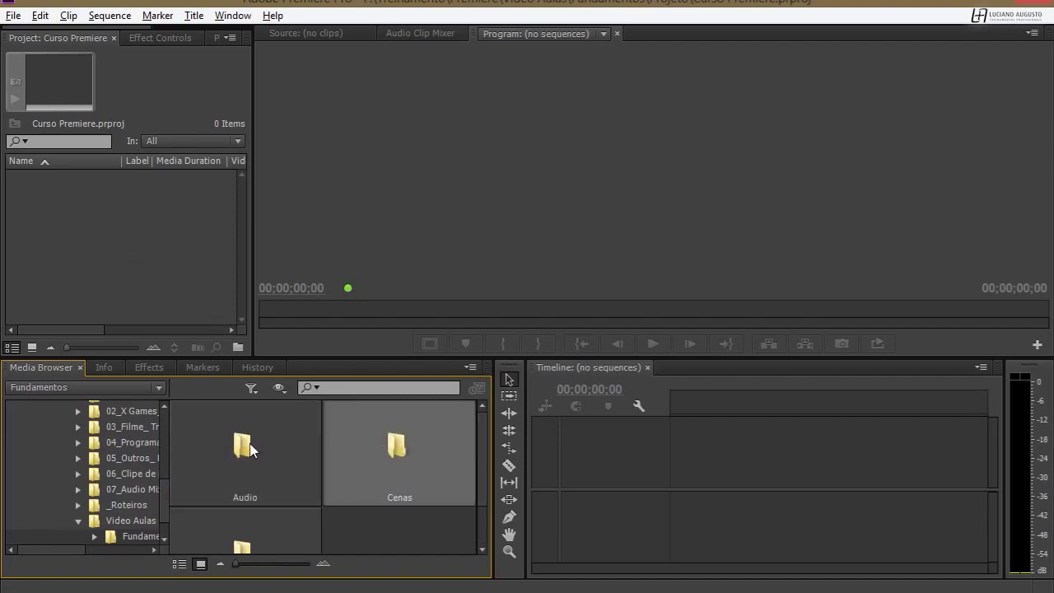
pyautogui.click(212, 457)
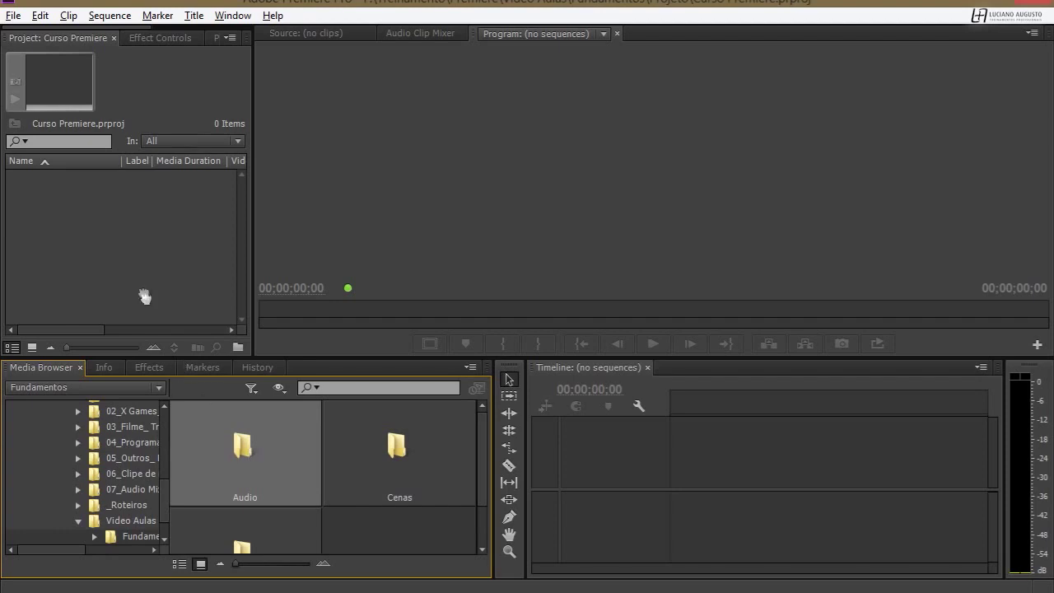
# Drag the Audio folder into the Project panel as a bin, then open the Cenas folder.
pyautogui.moveTo(249, 447); pyautogui.dragTo(142, 283)
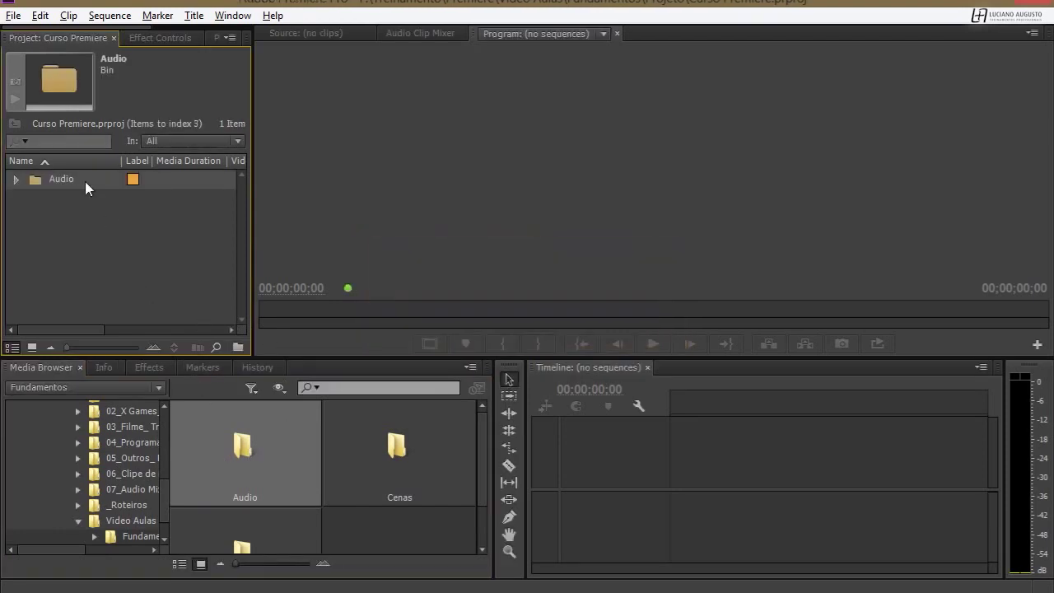
pyautogui.doubleClick(380, 420)
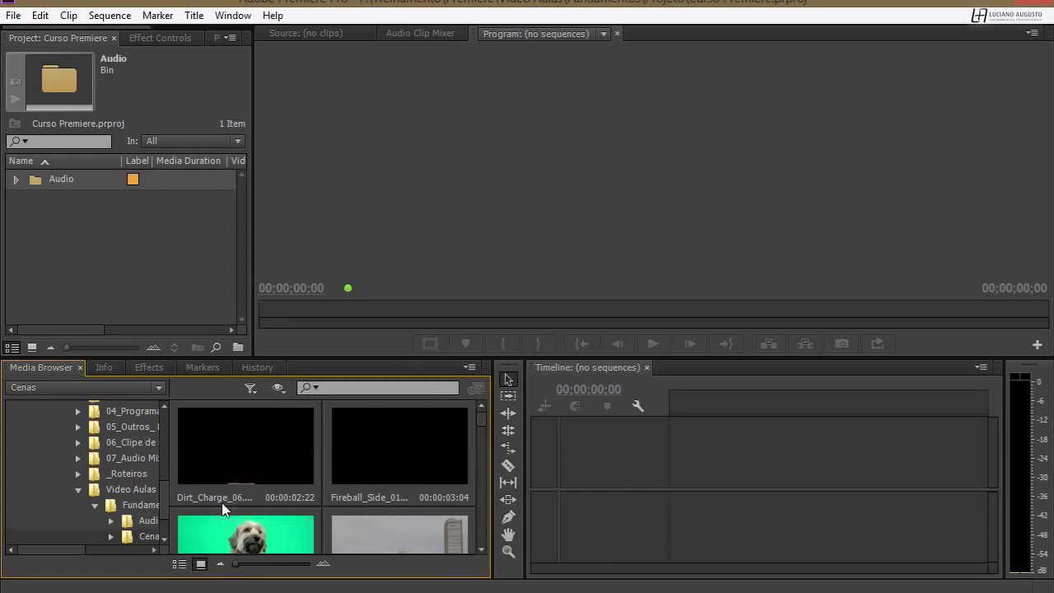
# Preview clip MVI_0586, then return to Fundamentos and select the Cenas folder.
pyautogui.scroll(-2, 470, 499)
pyautogui.scroll(1, 483, 456)
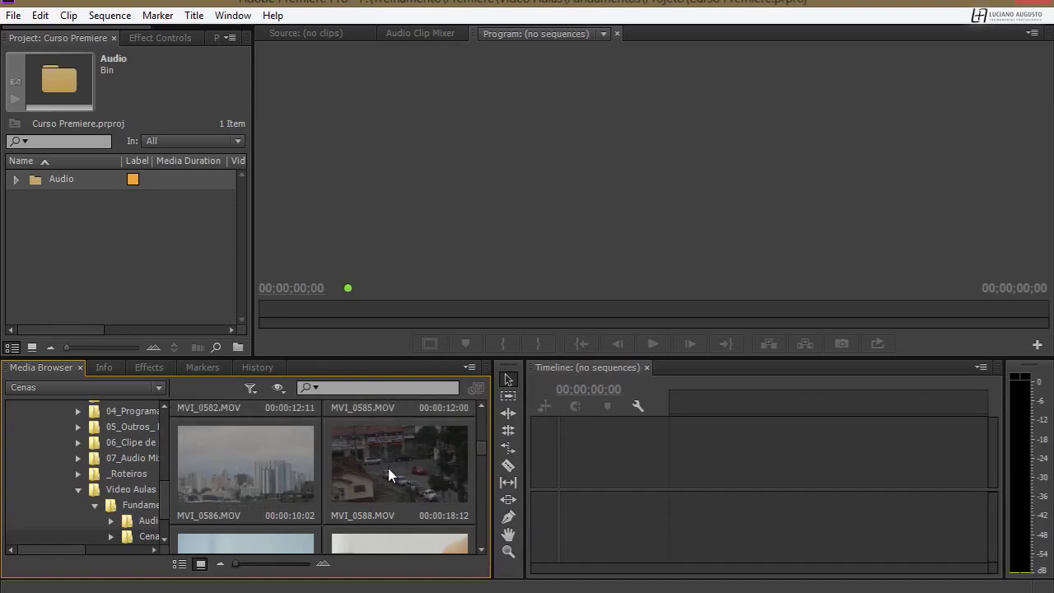
pyautogui.click(250, 470)
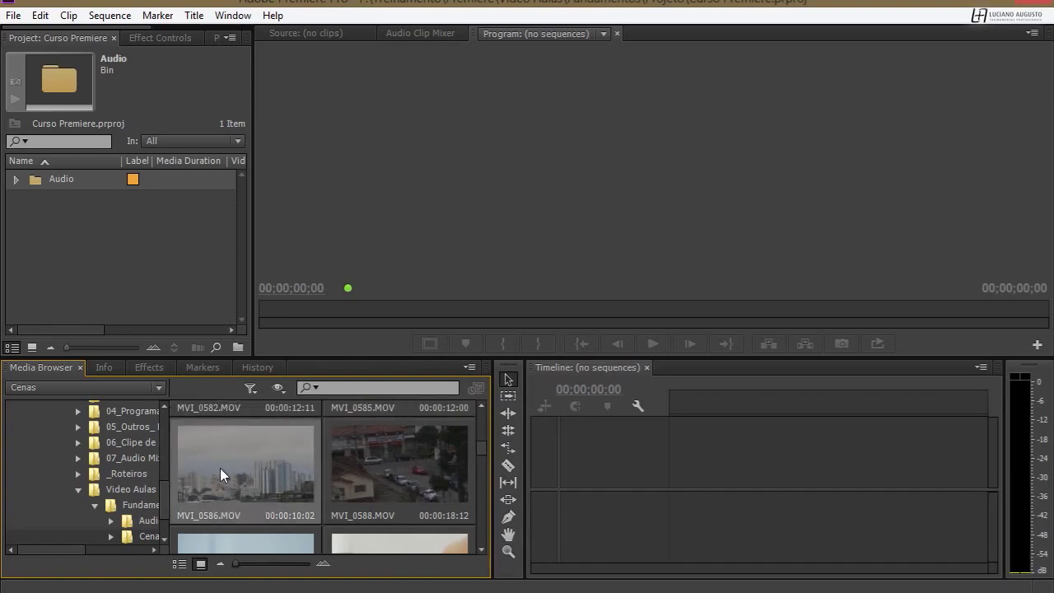
pyautogui.click(349, 468)
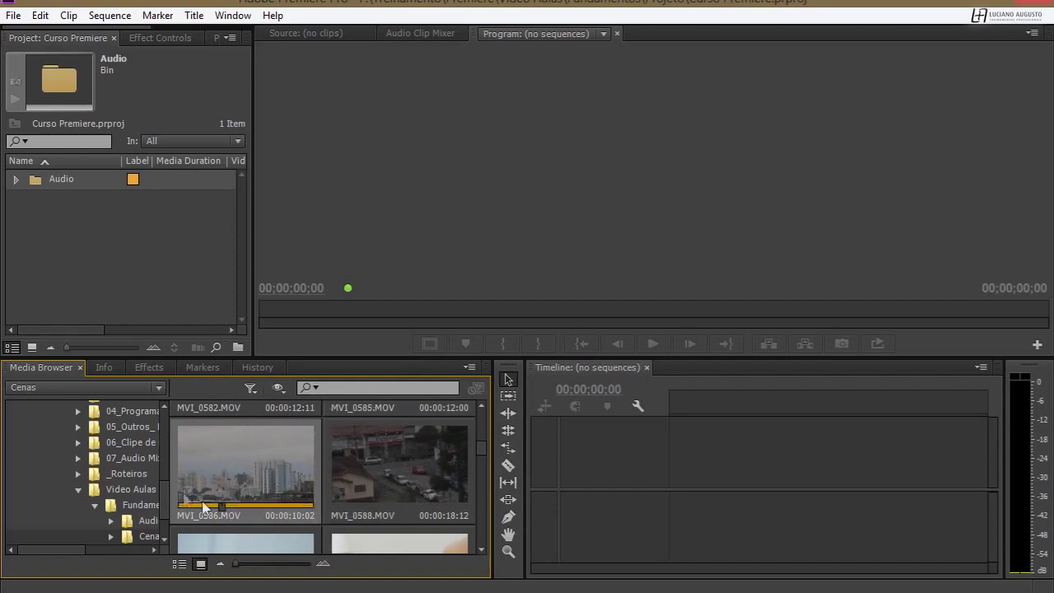
pyautogui.click(142, 506)
pyautogui.click(398, 471)
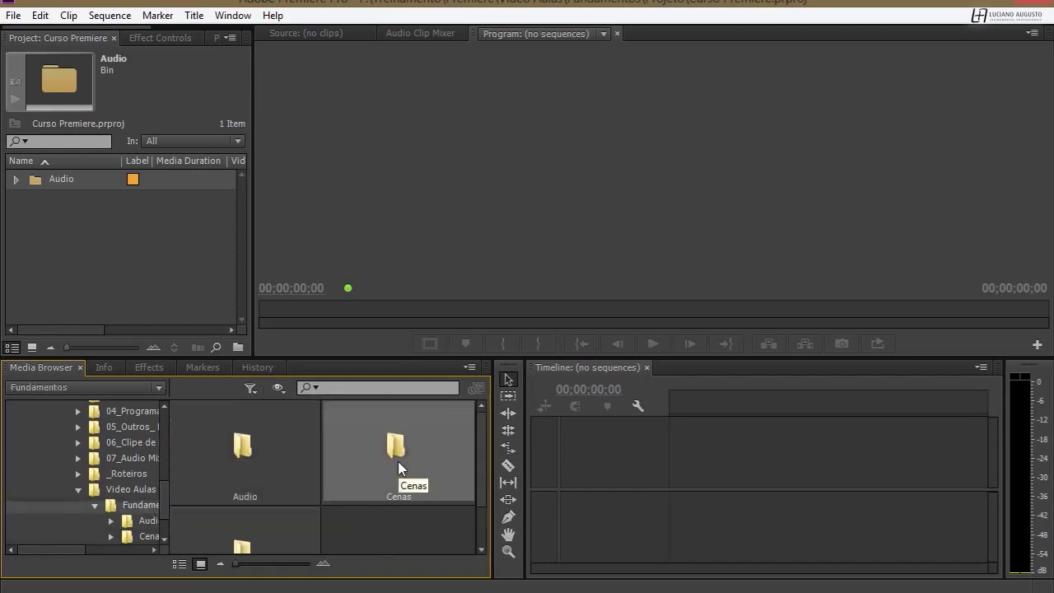
# Import the Cenas folder as a bin, dismiss the .RMD import failure, and expand the bin.
pyautogui.moveTo(399, 458); pyautogui.dragTo(124, 239)
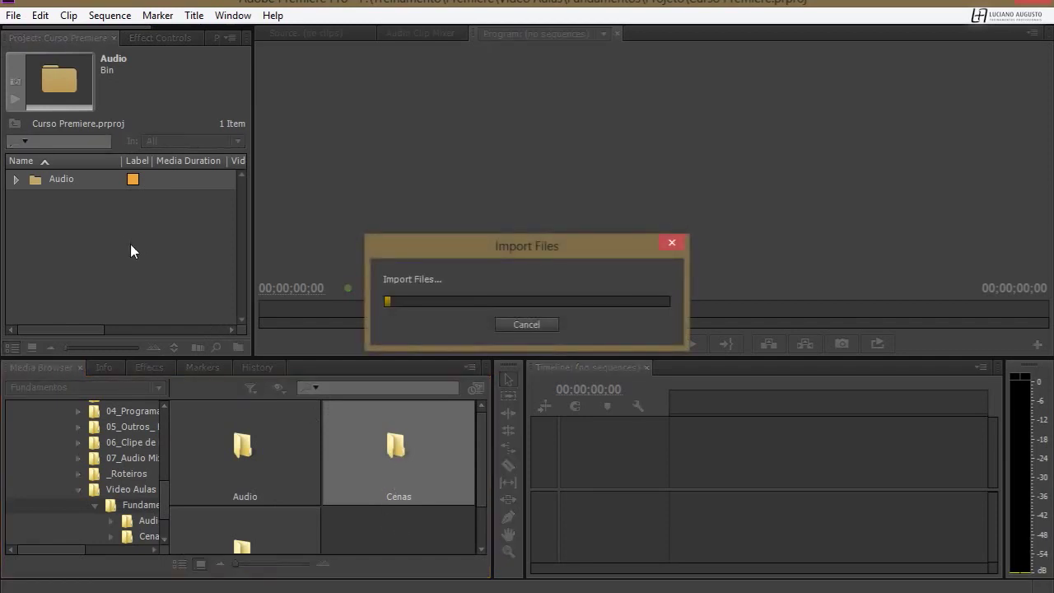
pyautogui.moveTo(413, 246); pyautogui.dragTo(360, 183)
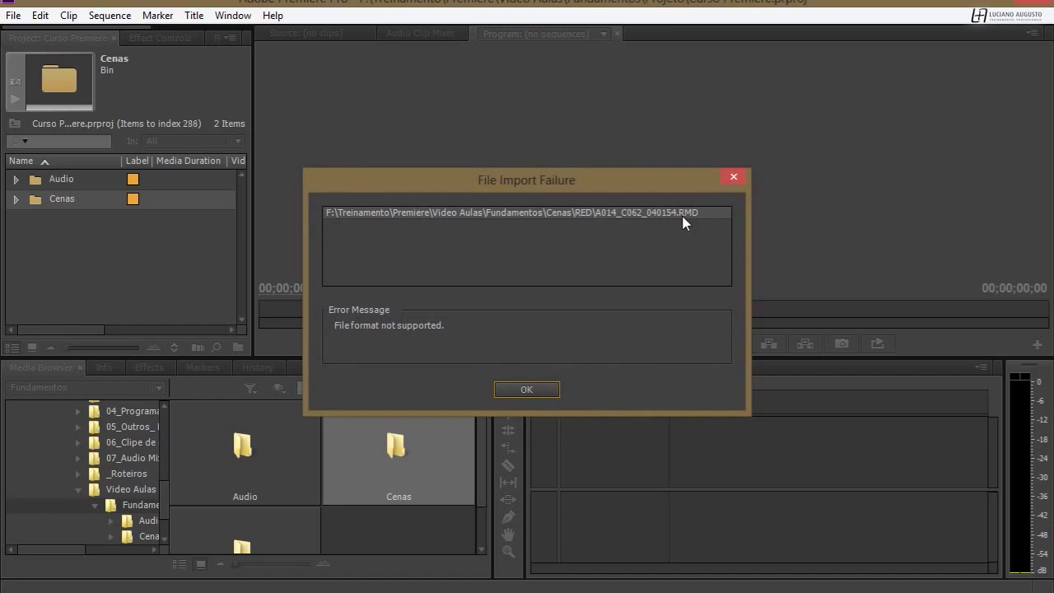
pyautogui.click(512, 390)
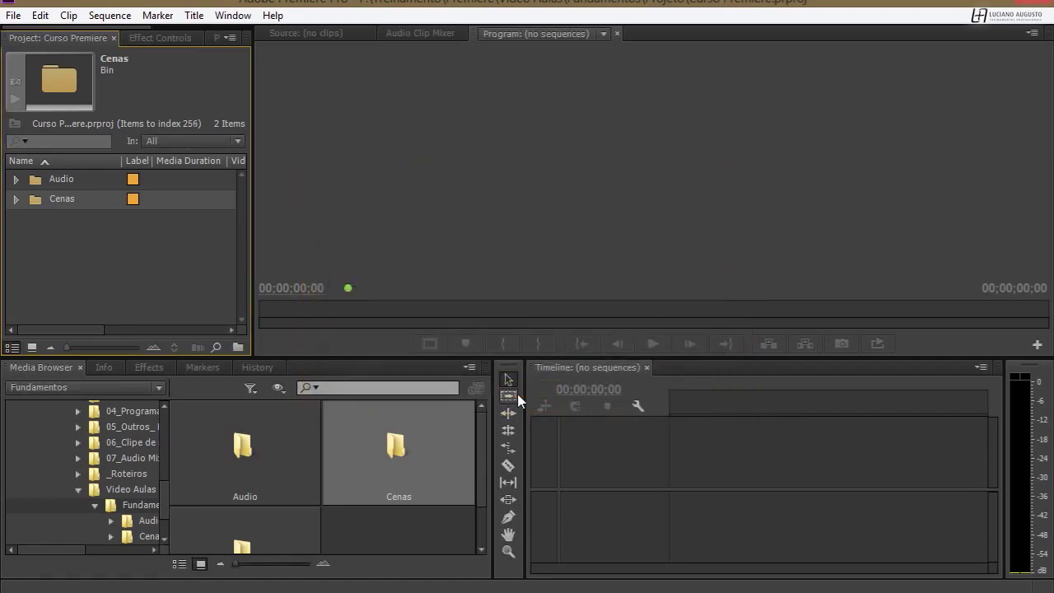
pyautogui.click(17, 200)
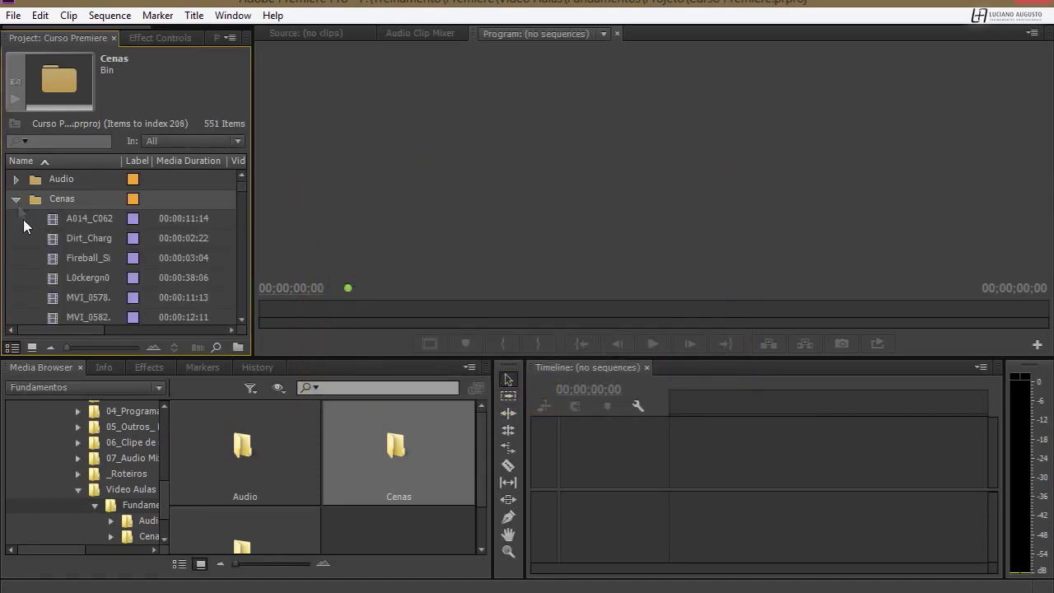
pyautogui.scroll(-1, 25, 231)
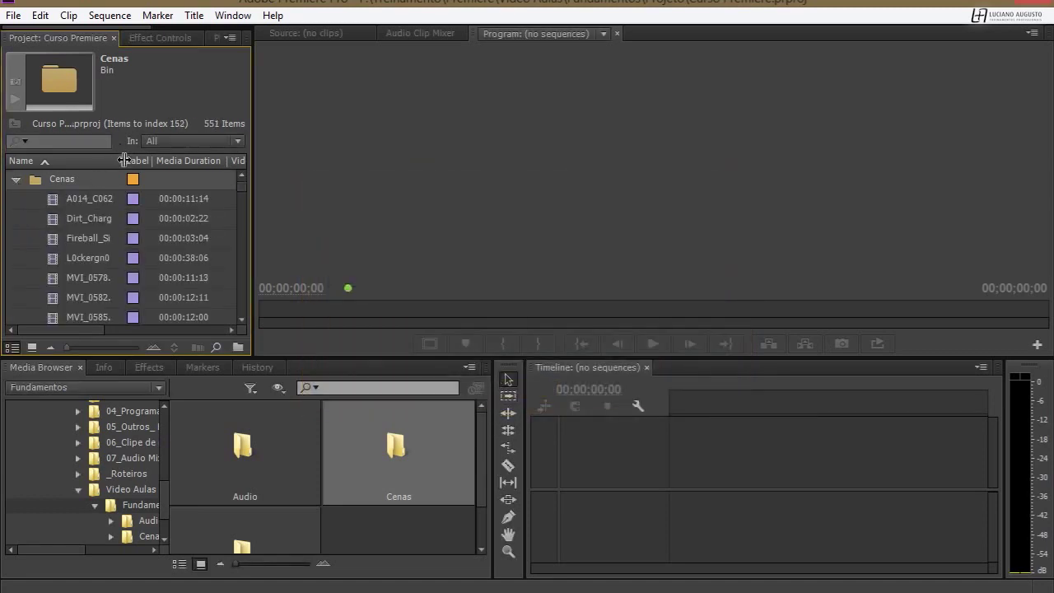
# Widen the Project panel's Name column and scroll through the imported items.
pyautogui.moveTo(122, 160); pyautogui.dragTo(190, 160)
pyautogui.scroll(-2, 52, 241)
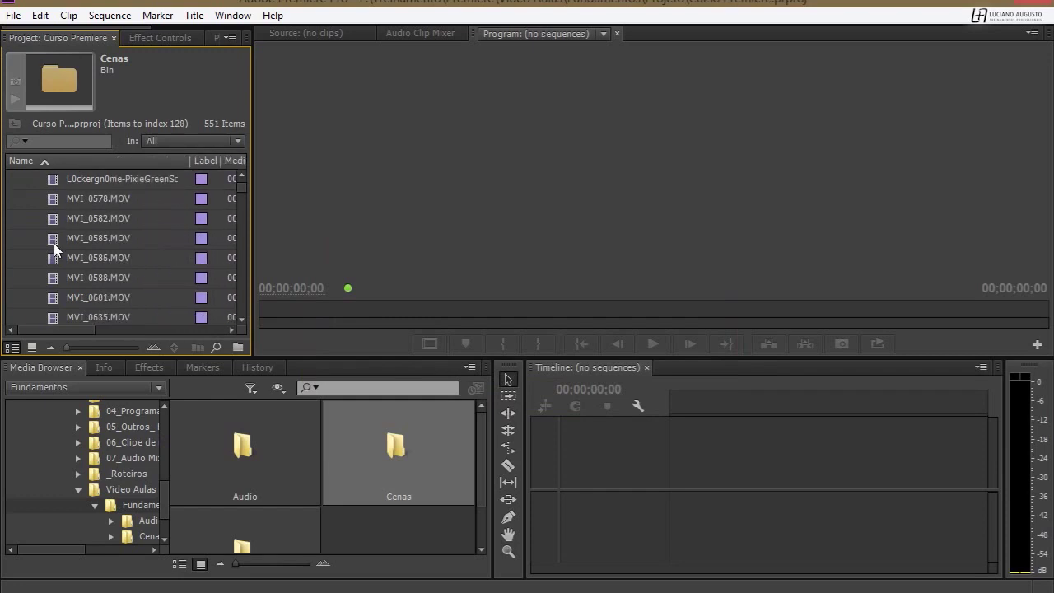
pyautogui.scroll(-2, 53, 240)
pyautogui.scroll(-1, 54, 243)
pyautogui.scroll(-1, 54, 243)
pyautogui.scroll(-3, 54, 243)
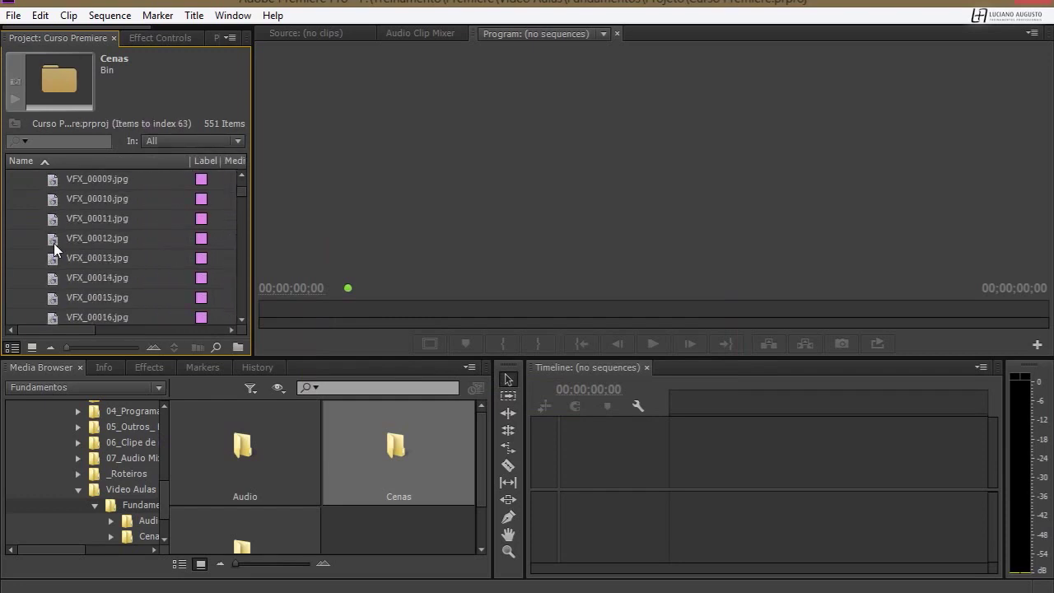
pyautogui.scroll(-3, 54, 243)
pyautogui.scroll(-4, 54, 242)
pyautogui.scroll(-7, 54, 243)
pyautogui.scroll(-7, 54, 242)
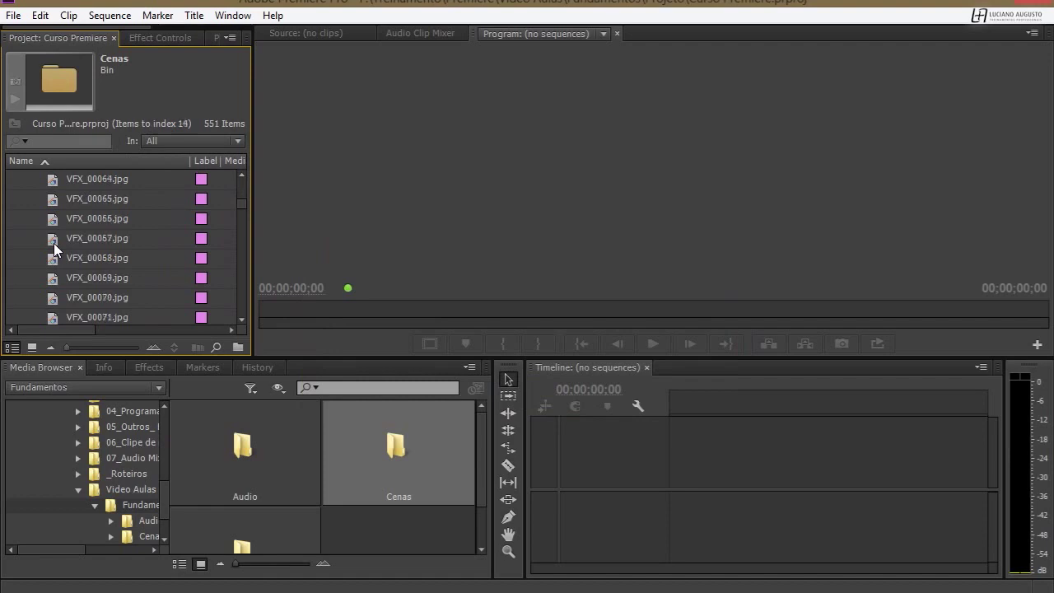
pyautogui.scroll(-6, 53, 242)
pyautogui.scroll(-6, 53, 243)
pyautogui.scroll(1, 54, 243)
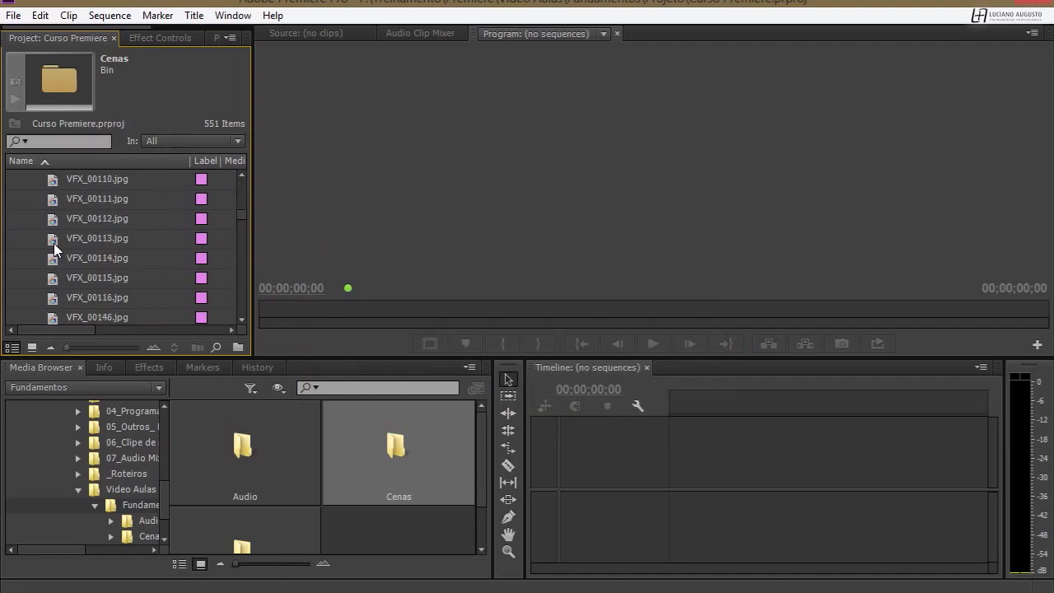
pyautogui.scroll(12, 53, 243)
pyautogui.scroll(14, 53, 243)
pyautogui.scroll(2, 54, 243)
pyautogui.scroll(6, 53, 243)
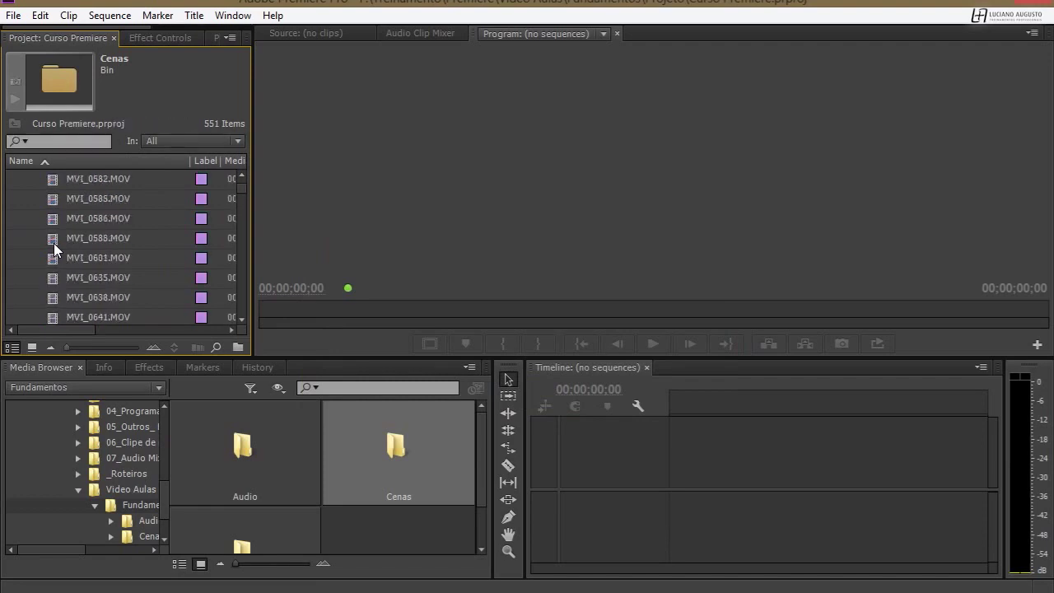
pyautogui.scroll(8, 53, 243)
pyautogui.scroll(-6, 54, 243)
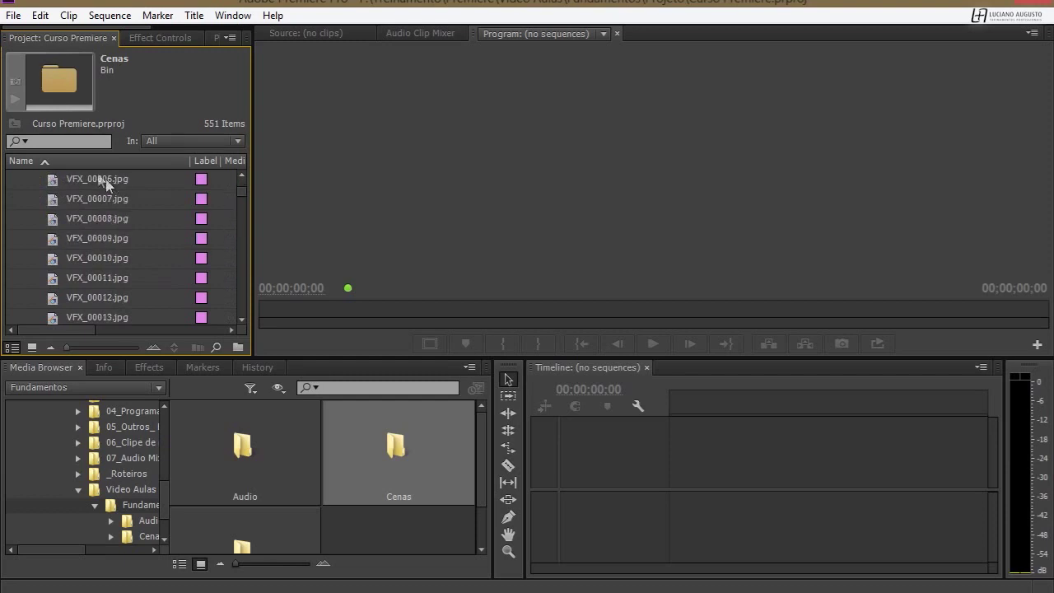
# Filter the Project panel items by 'jpg'.
pyautogui.click(71, 142)
pyautogui.write('jpg')
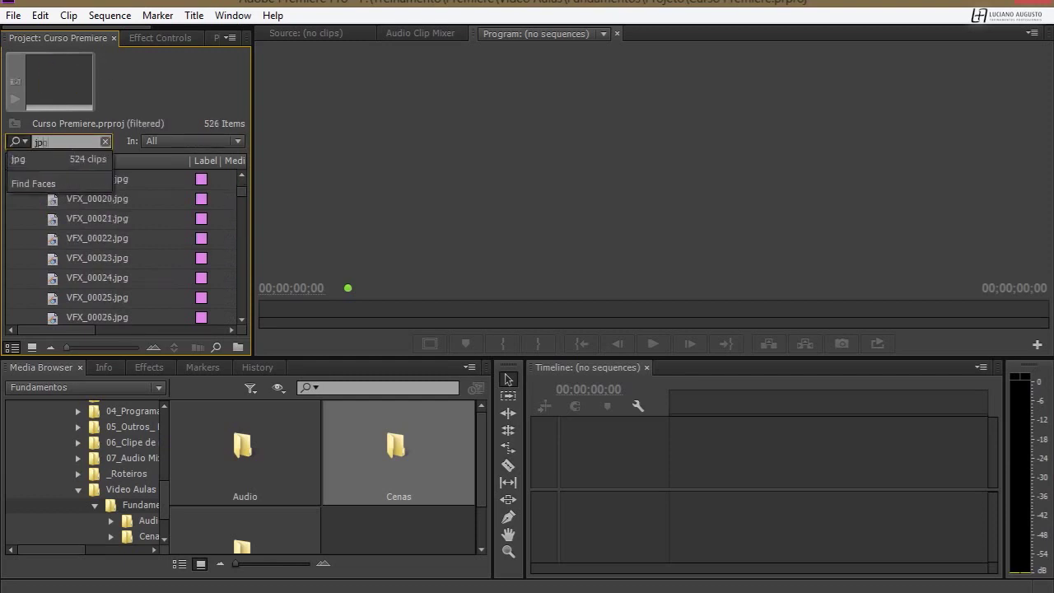
pyautogui.press('Return')
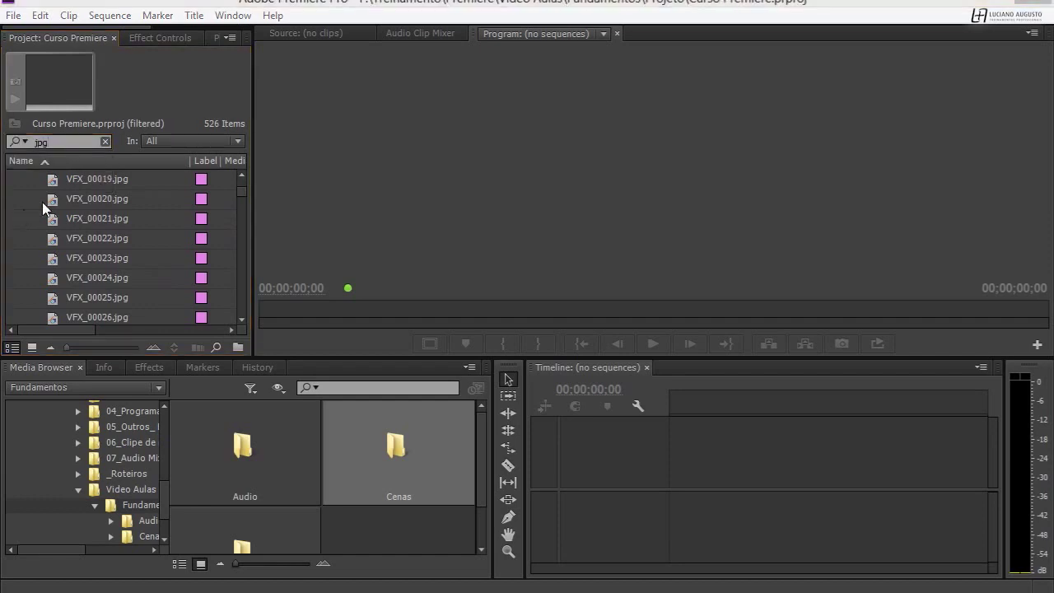
pyautogui.click(42, 201)
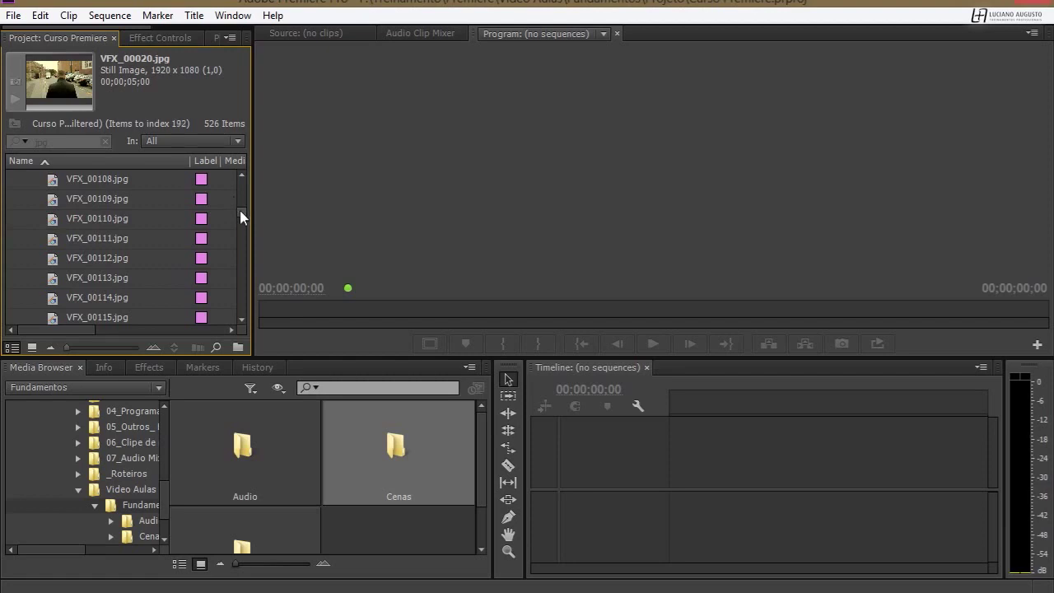
# Select VFX_00000.jpg through VFX_00523.jpg and delete them from the project.
pyautogui.moveTo(241, 215); pyautogui.dragTo(242, 177)
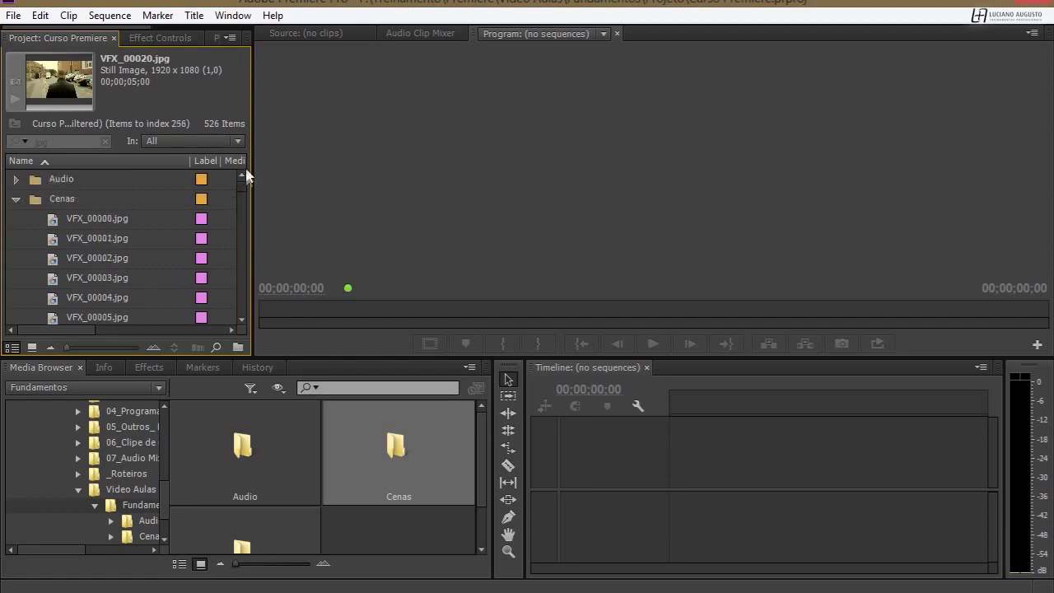
pyautogui.click(69, 220)
pyautogui.moveTo(242, 185); pyautogui.dragTo(232, 308)
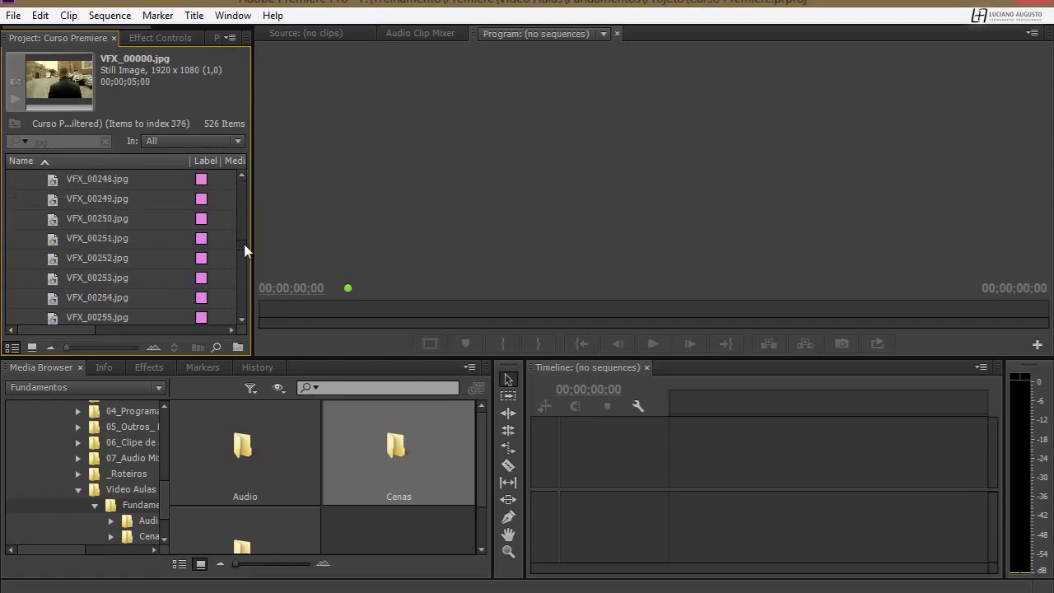
pyautogui.keyDown('shift'); pyautogui.click(52, 295); pyautogui.keyUp('shift')
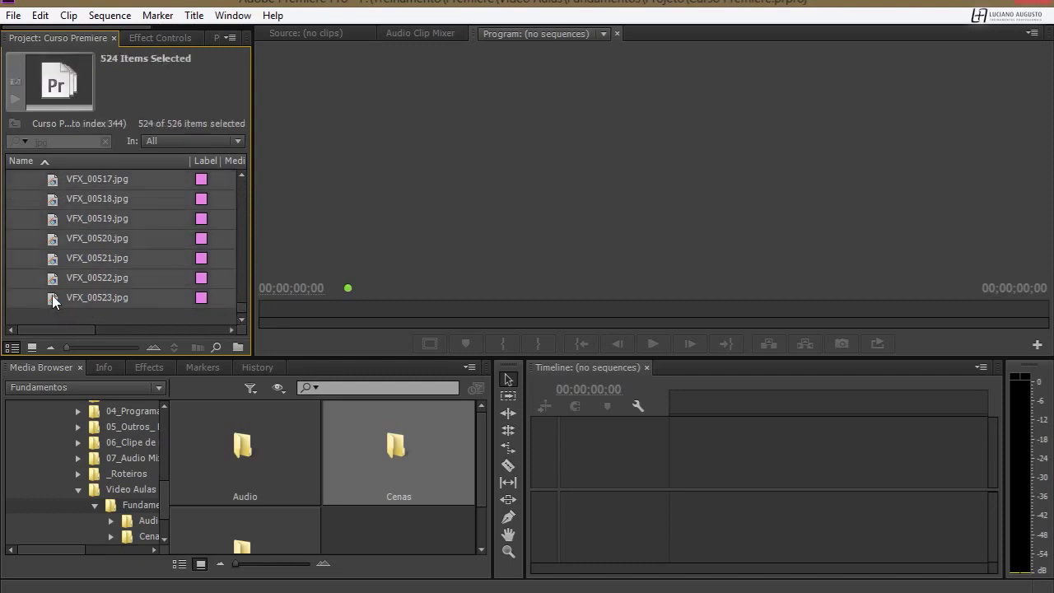
pyautogui.press('Delete')
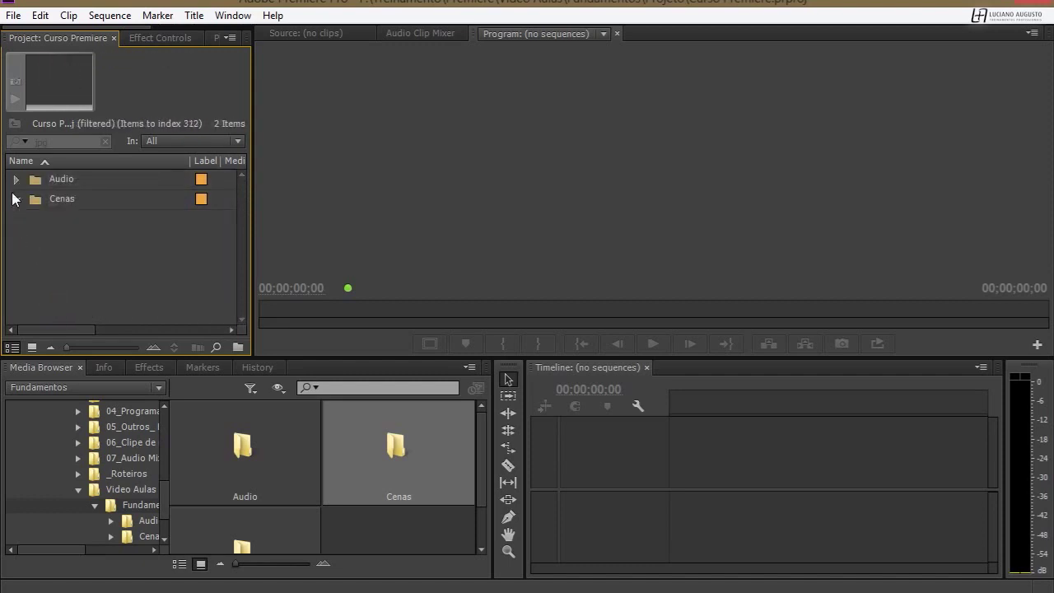
# Import VFX_00000.jpg from the Cenas > VFX folder with Image Sequence checked.
pyautogui.click(38, 196)
pyautogui.doubleClick(75, 260)
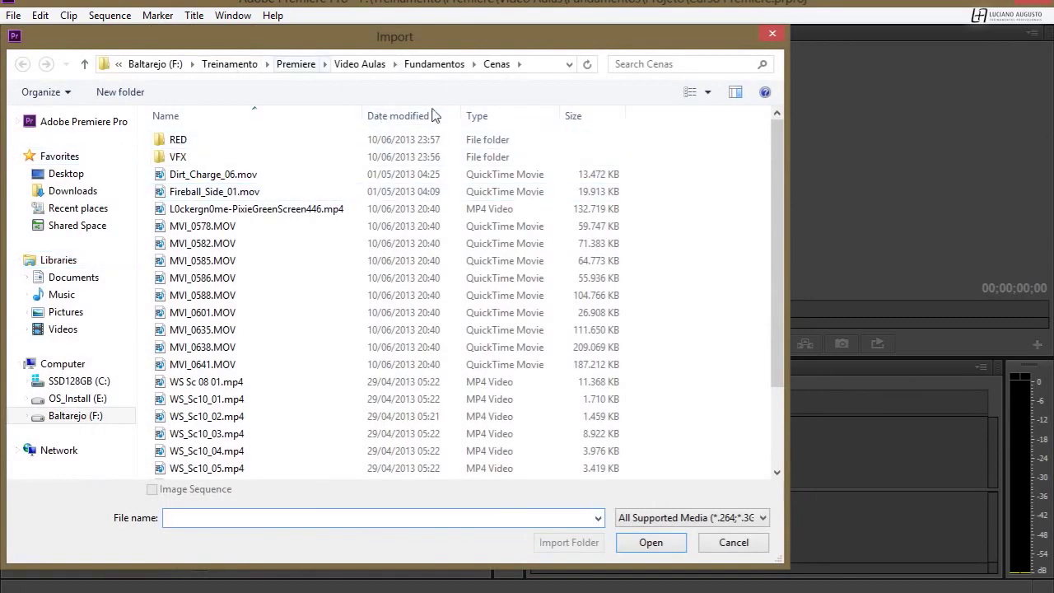
pyautogui.doubleClick(164, 158)
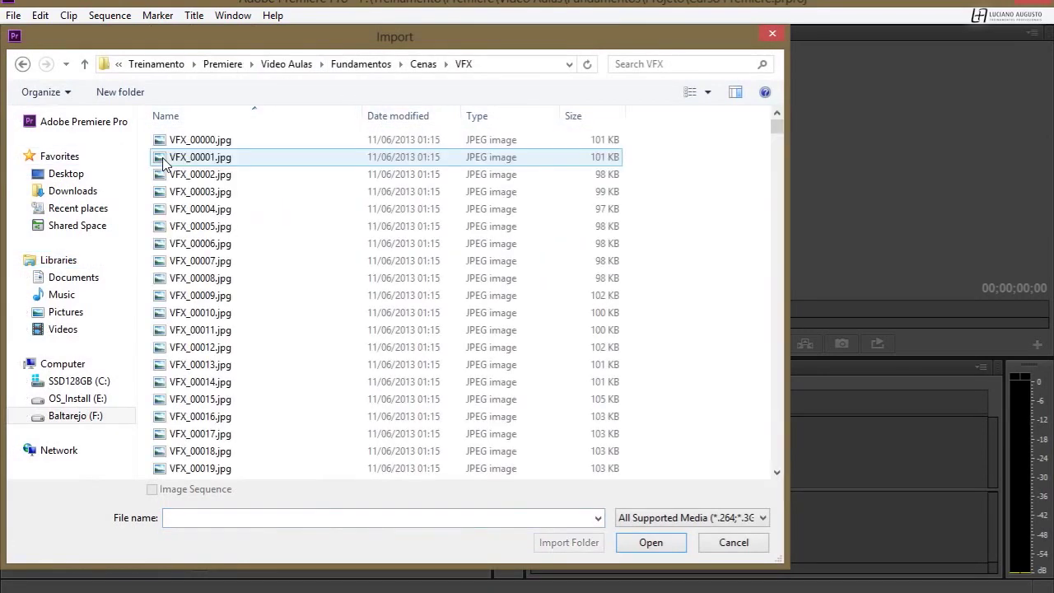
pyautogui.click(192, 140)
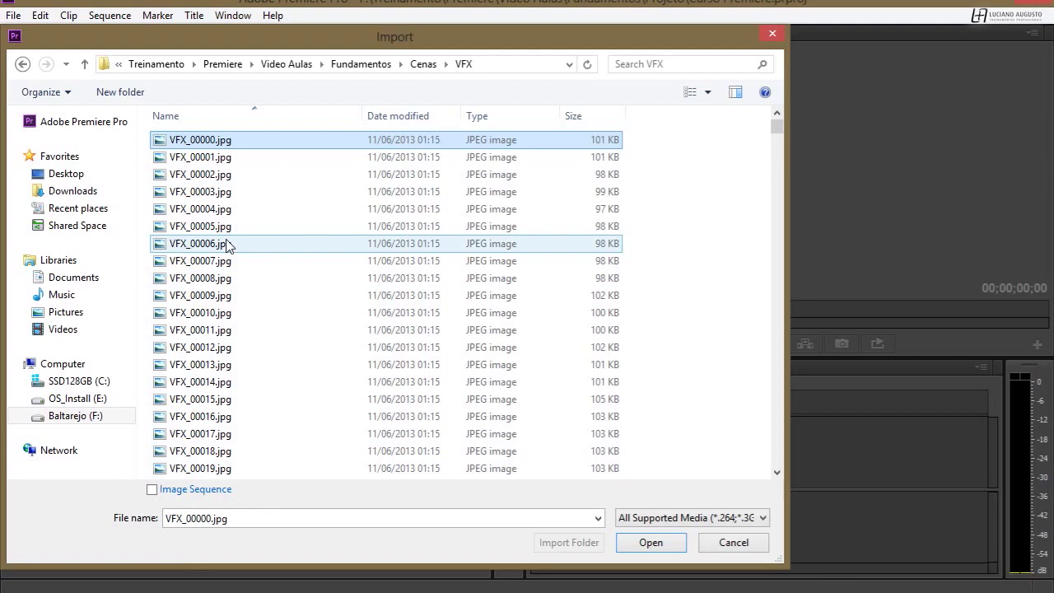
pyautogui.scroll(-7, 212, 296)
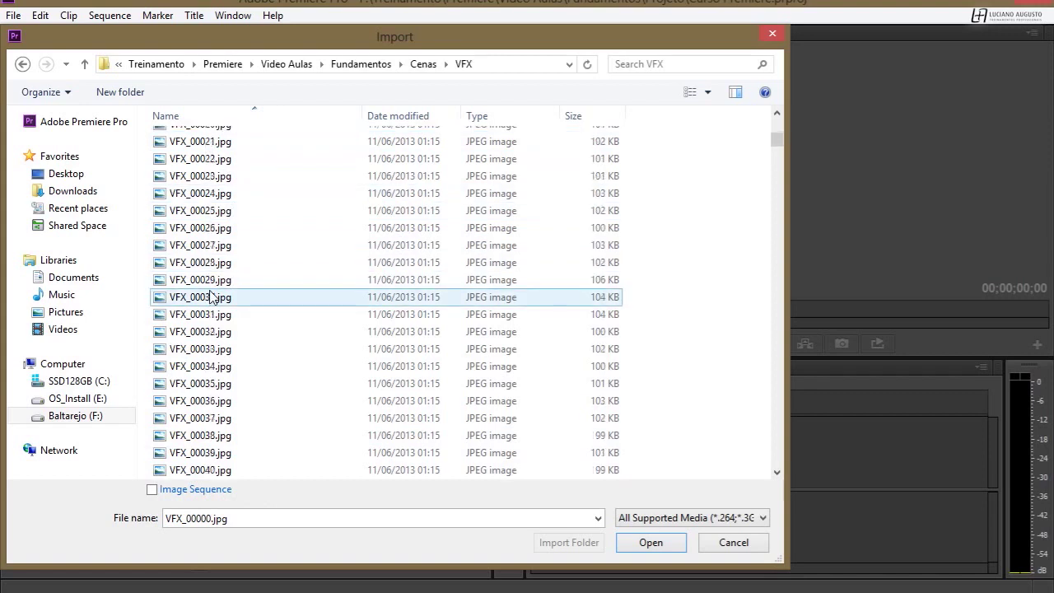
pyautogui.scroll(-4, 210, 296)
pyautogui.scroll(6, 211, 297)
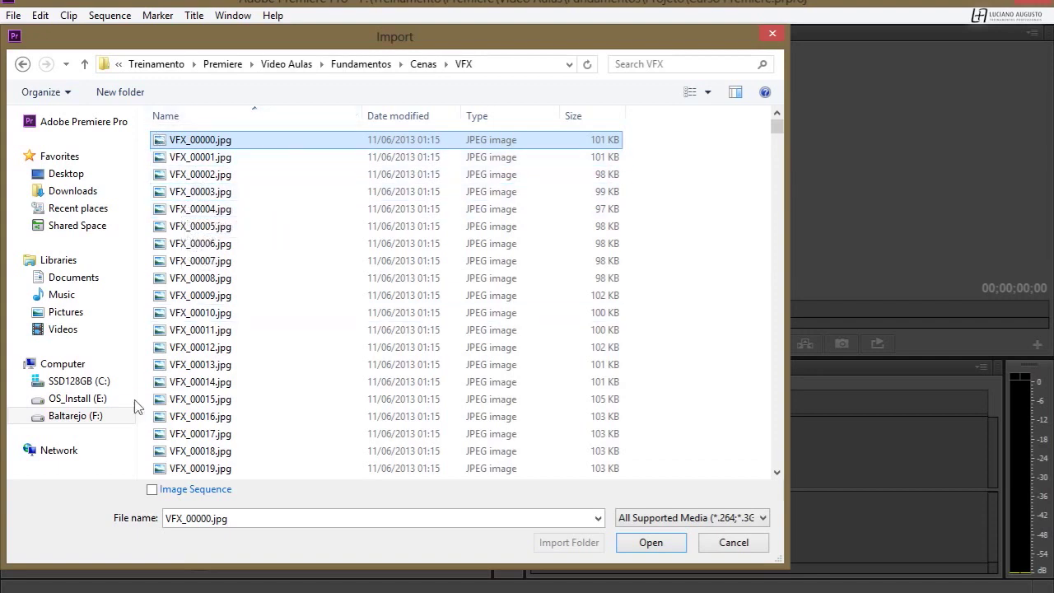
pyautogui.click(154, 494)
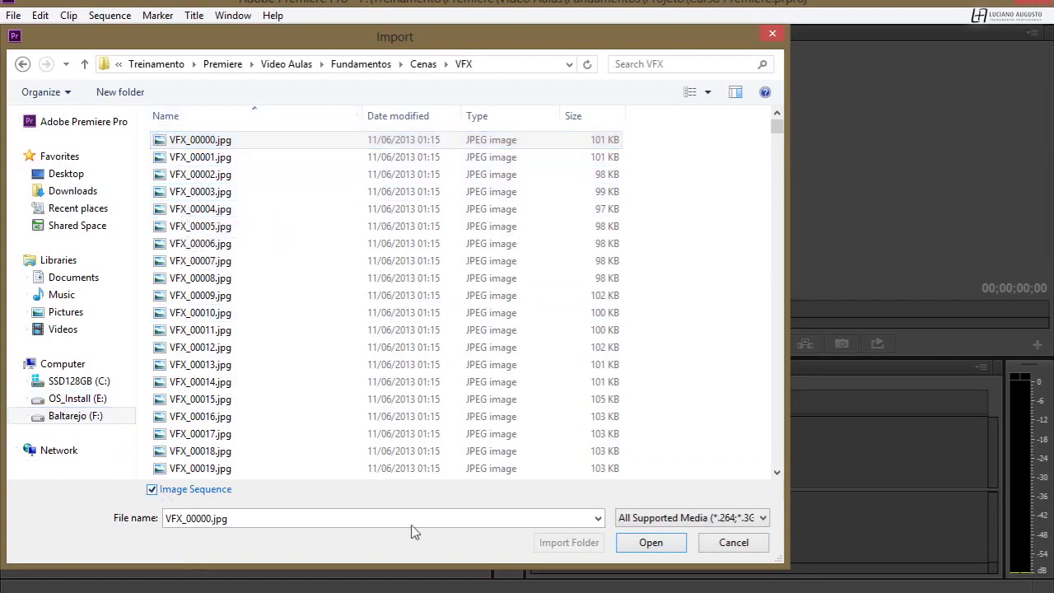
pyautogui.click(664, 547)
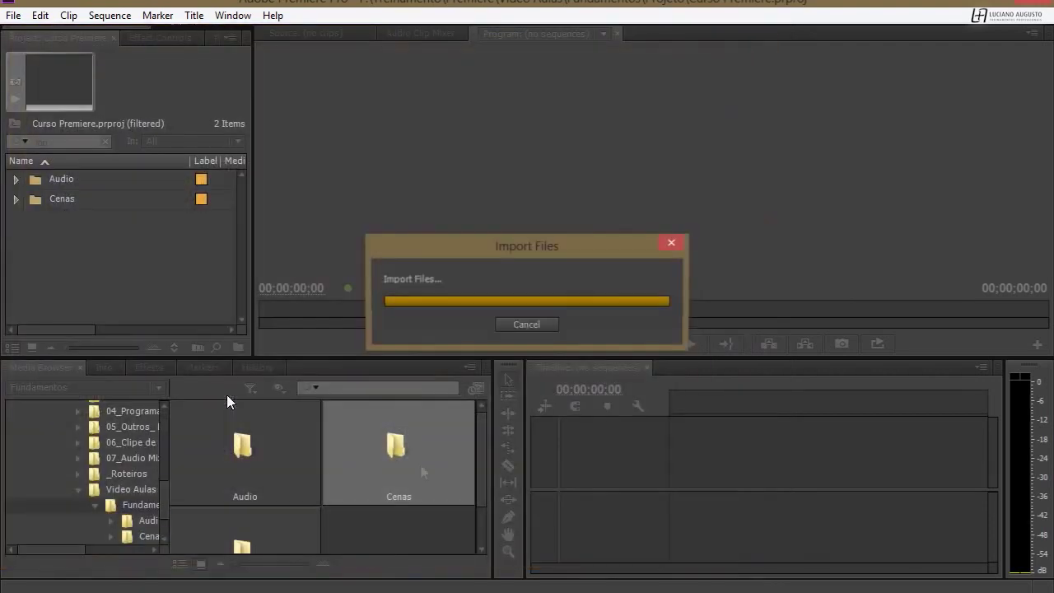
# Move the VFX_00000.jpg sequence clip into the Cenas bin and clear the jpg filter.
pyautogui.click(38, 217)
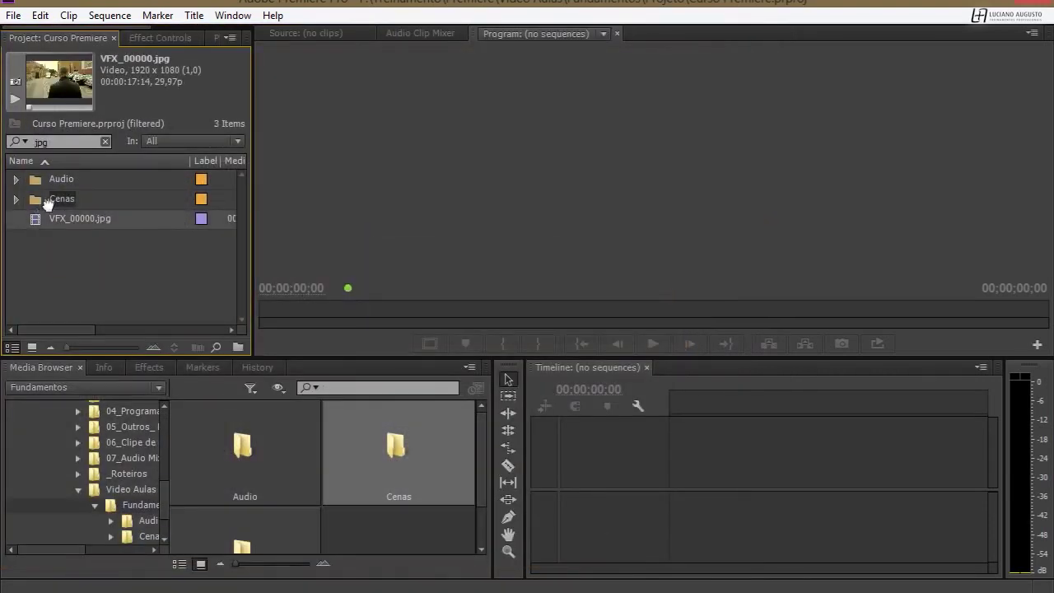
pyautogui.moveTo(37, 219); pyautogui.dragTo(53, 207)
pyautogui.click(106, 140)
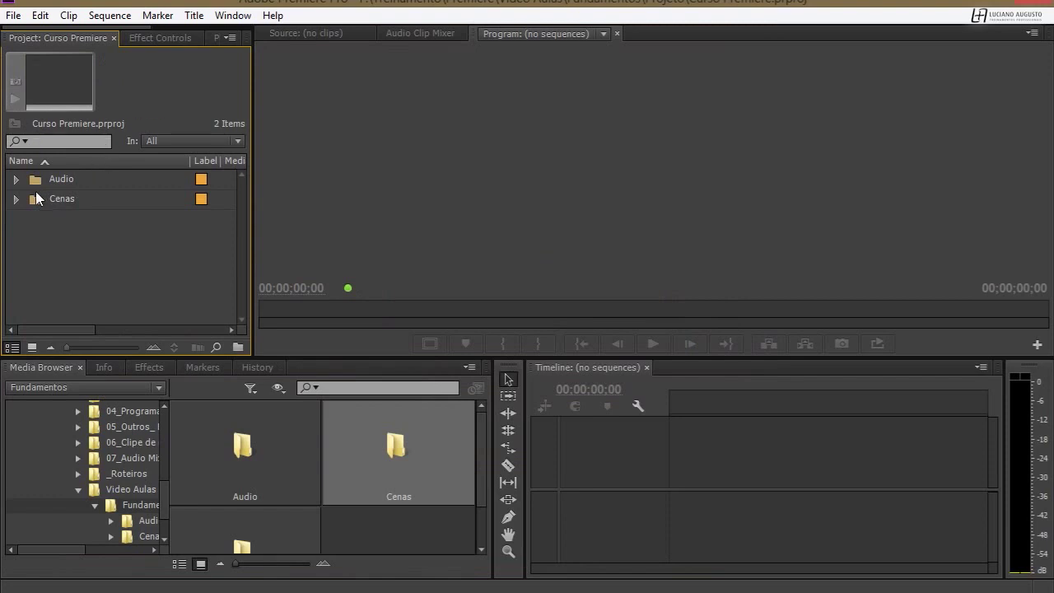
# Expand Cenas and load A014_C062_040154_001.R3D in the Source monitor.
pyautogui.click(17, 199)
pyautogui.click(58, 216)
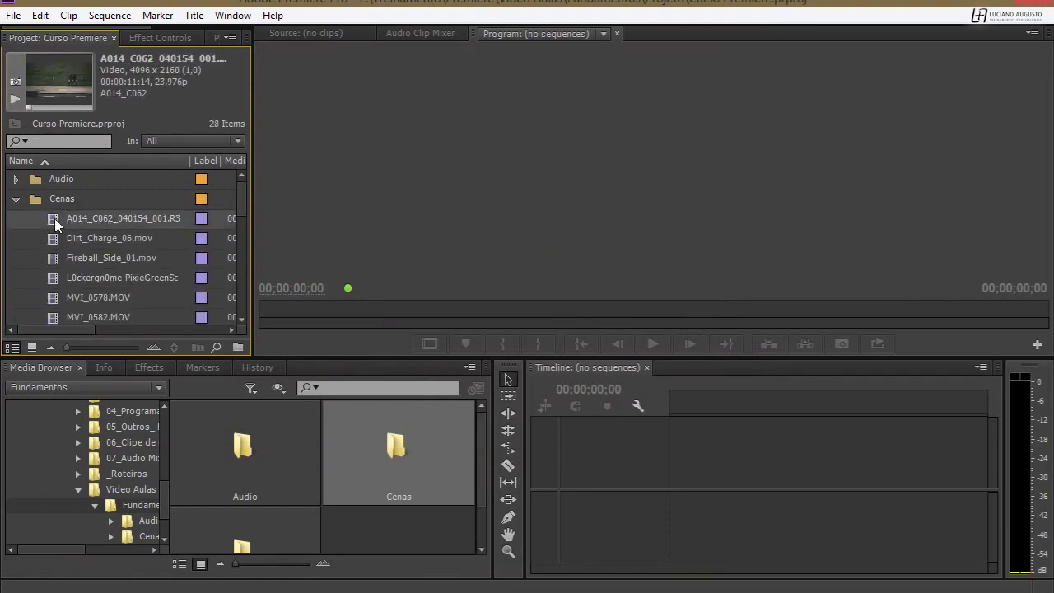
pyautogui.doubleClick(54, 218)
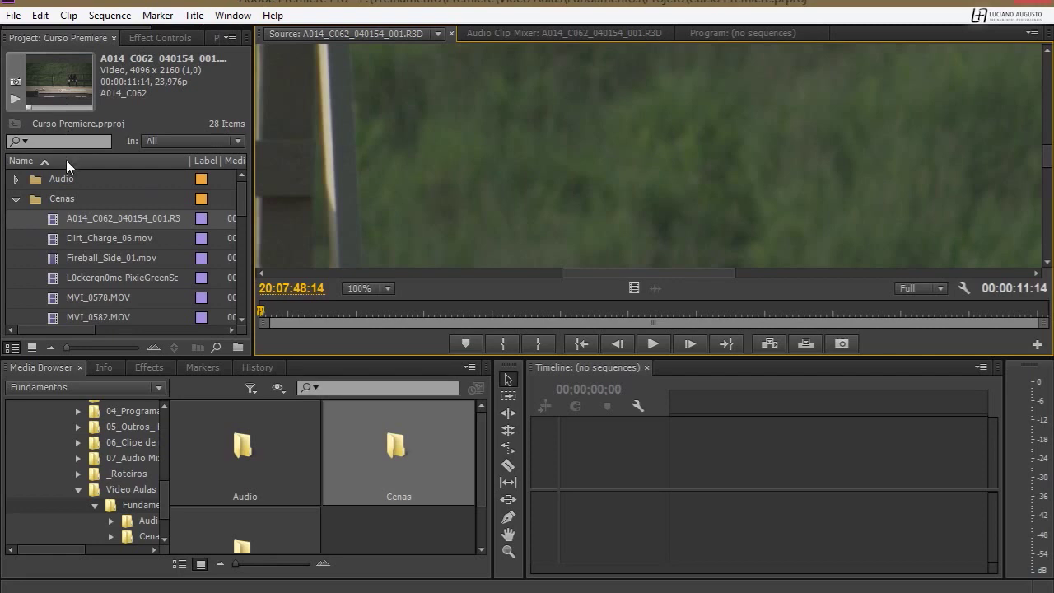
# Collapse the Cenas bin and reopen the Import window at the VFX folder via File > Import.
pyautogui.click(17, 199)
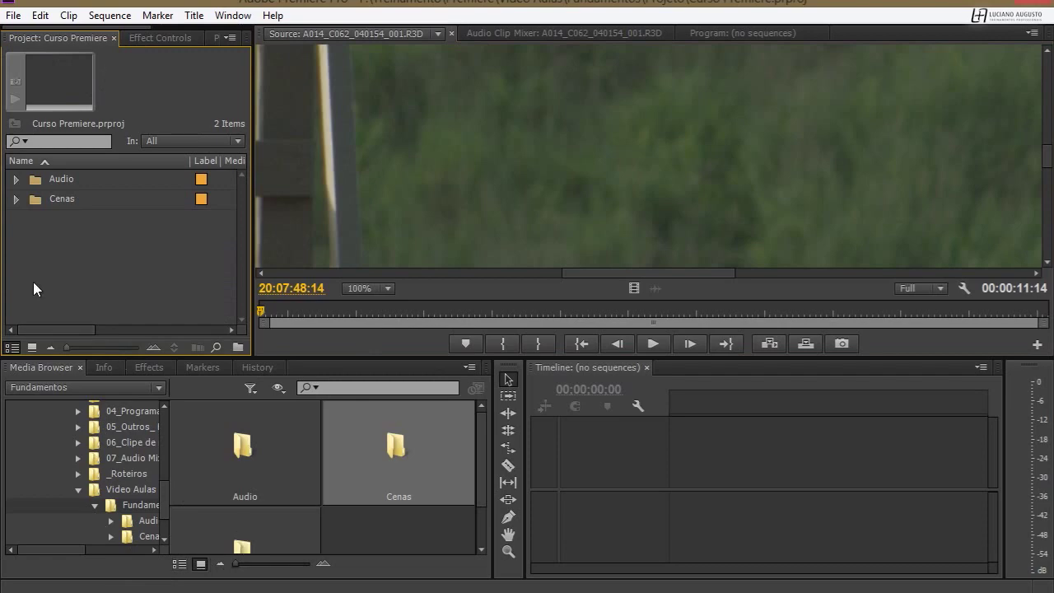
pyautogui.doubleClick(85, 233)
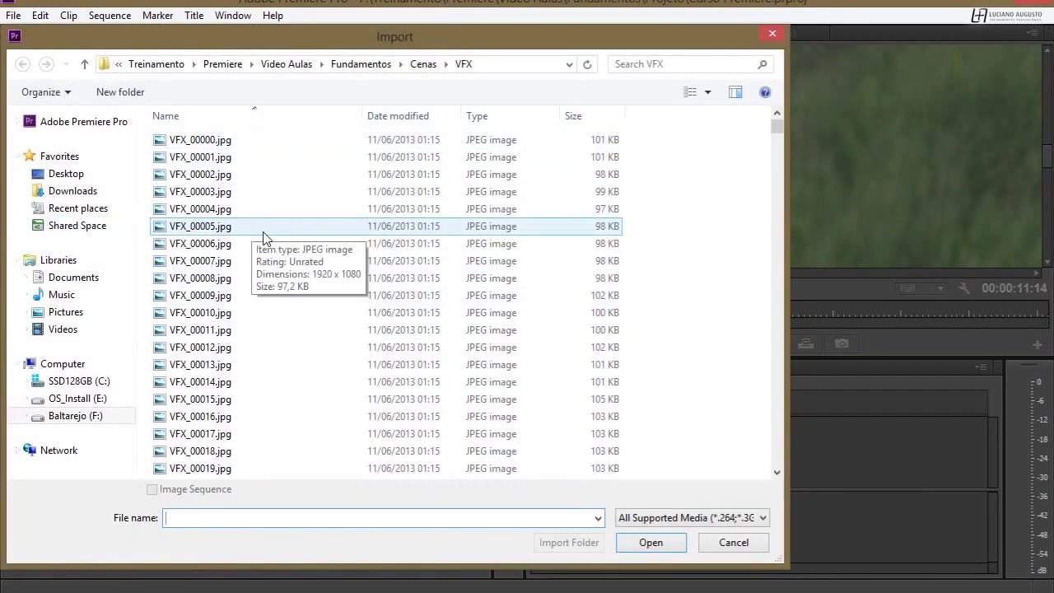
pyautogui.press('Escape')
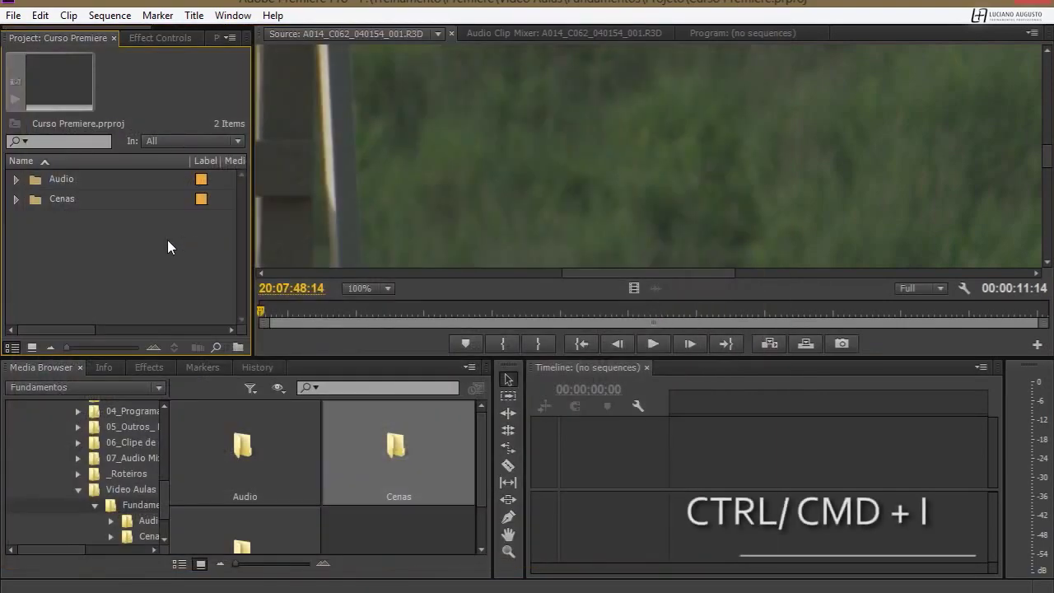
pyautogui.hotkey('ctrl', 'i')
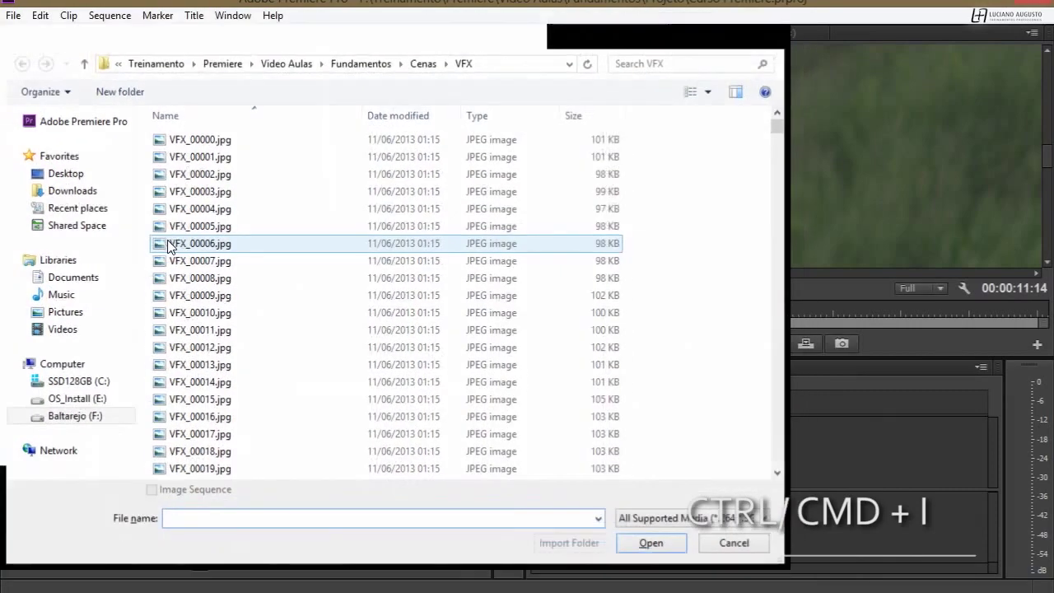
pyautogui.press('Escape')
pyautogui.click(13, 15)
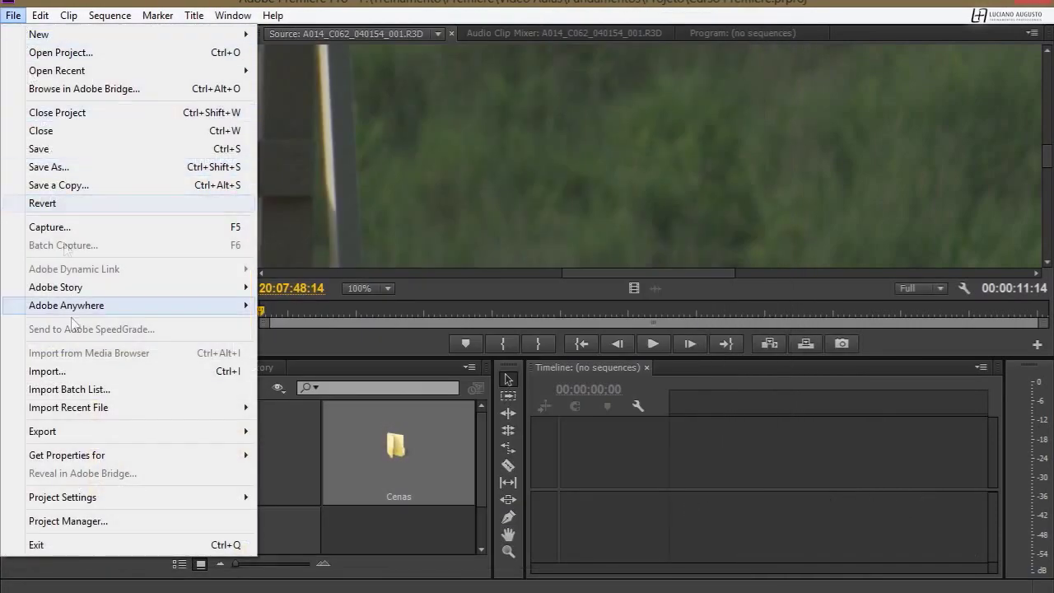
pyautogui.click(86, 379)
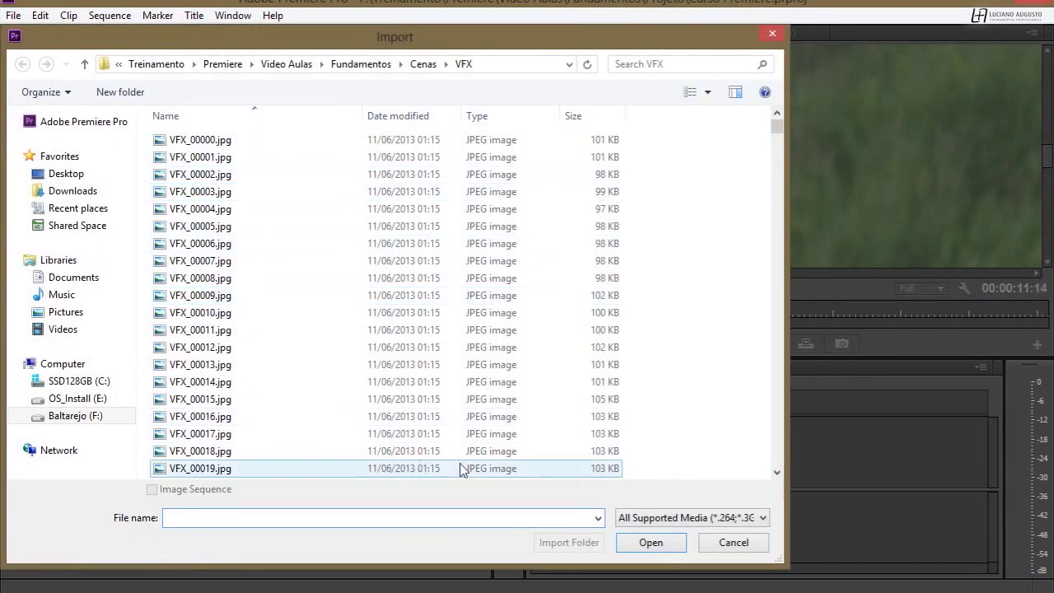